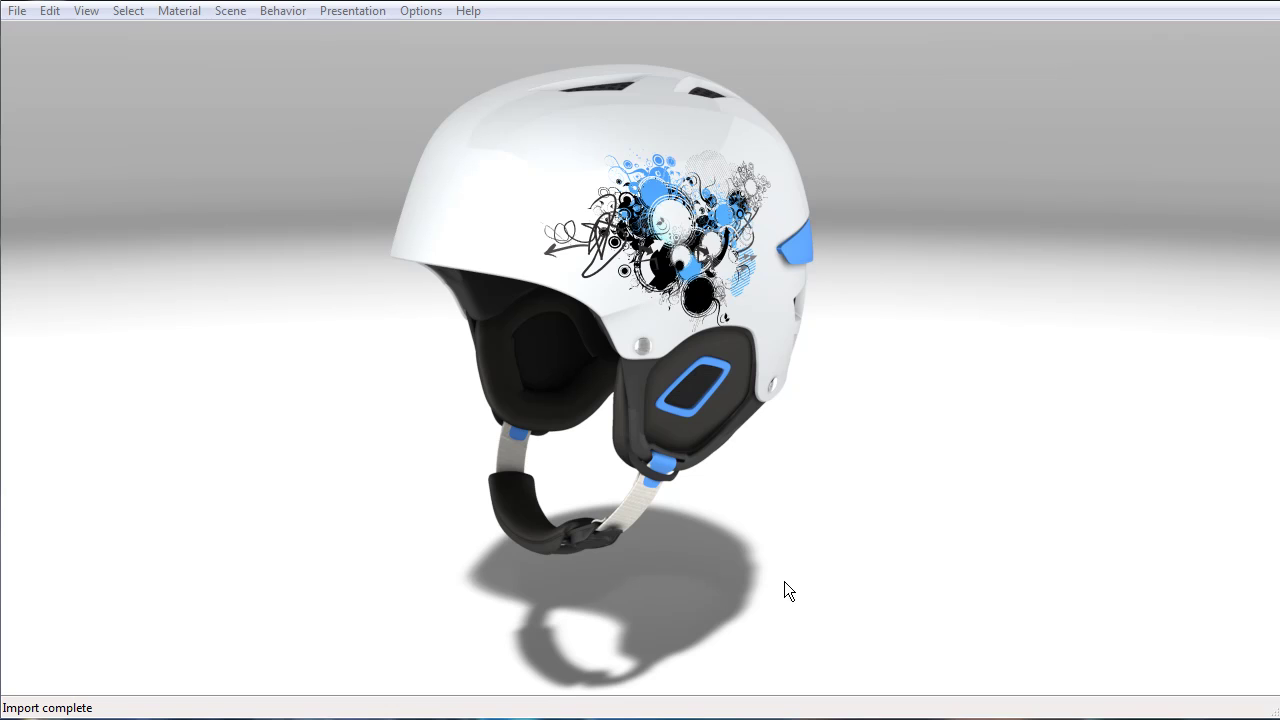
Dolly and track the camera in closer to frame the helmet
{"action": "right_click_drag", "start_coordinate": [759, 597], "coordinate": [757, 511]}
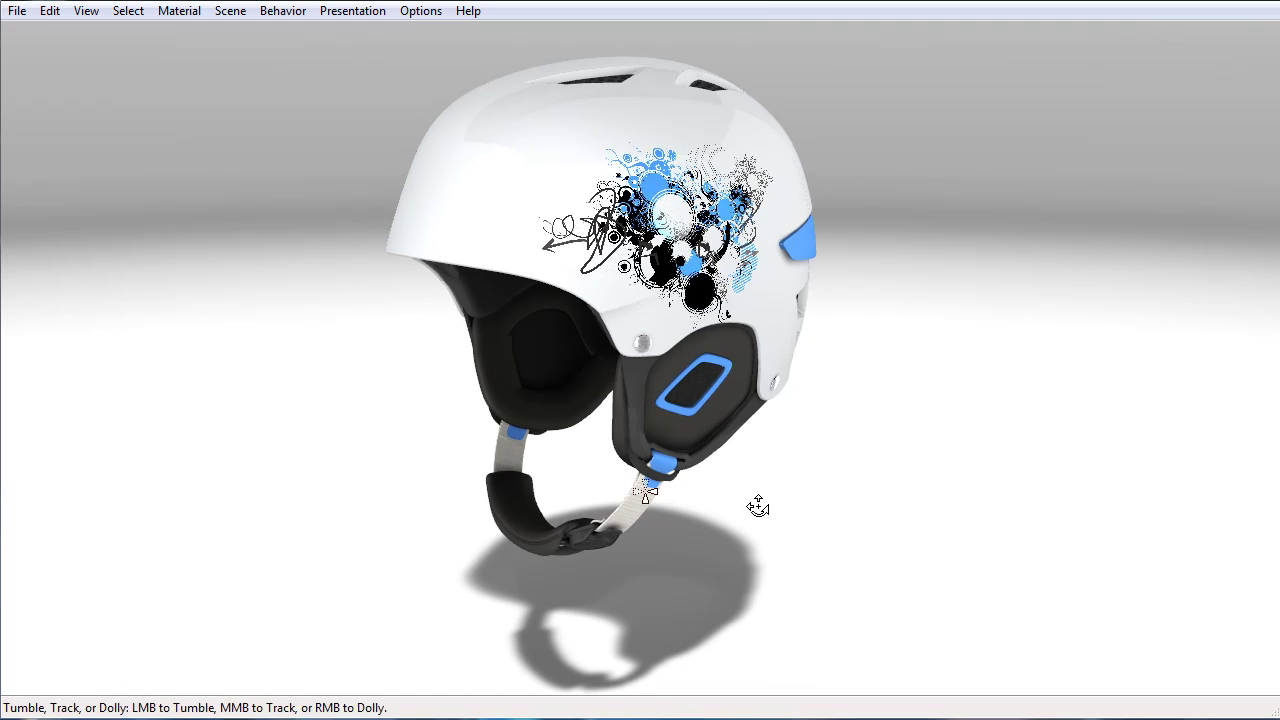
{"action": "middle_click_drag", "start_coordinate": [757, 509], "coordinate": [765, 515]}
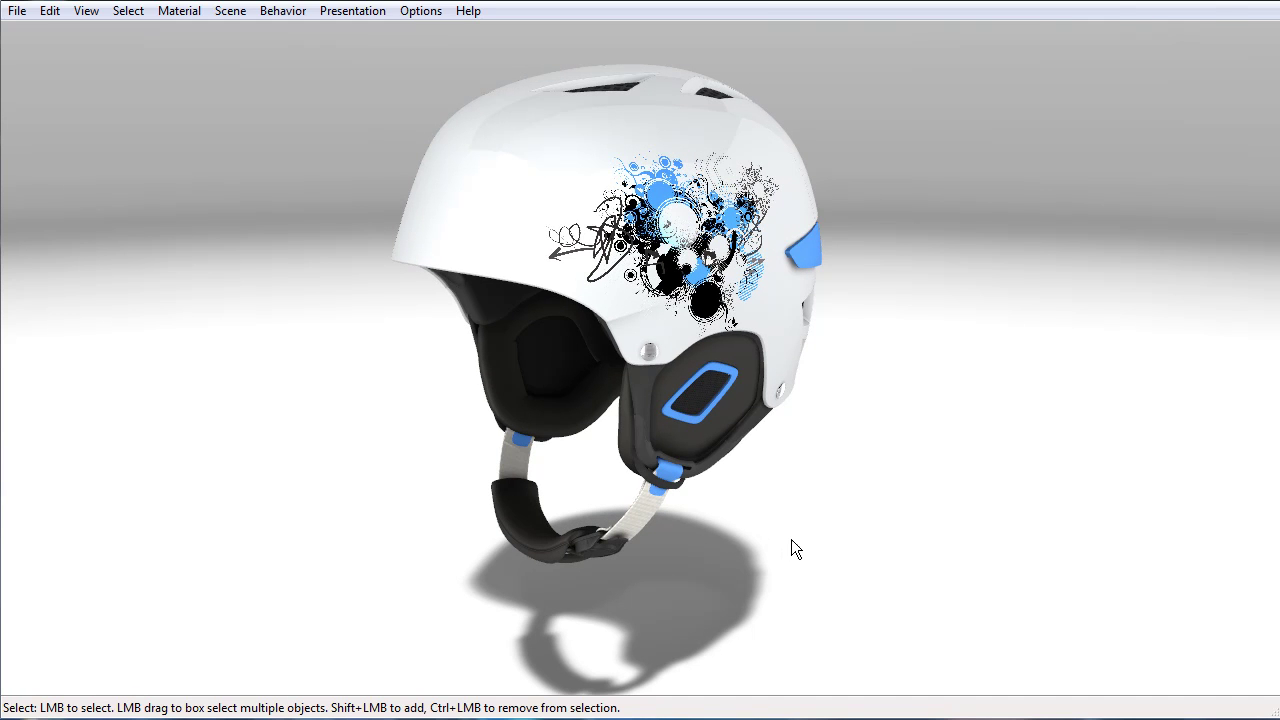
Switch to the plain white helmet lineup and apply the Miscellaneous Generic material to it
{"action": "left_click", "coordinate": [1048, 268]}
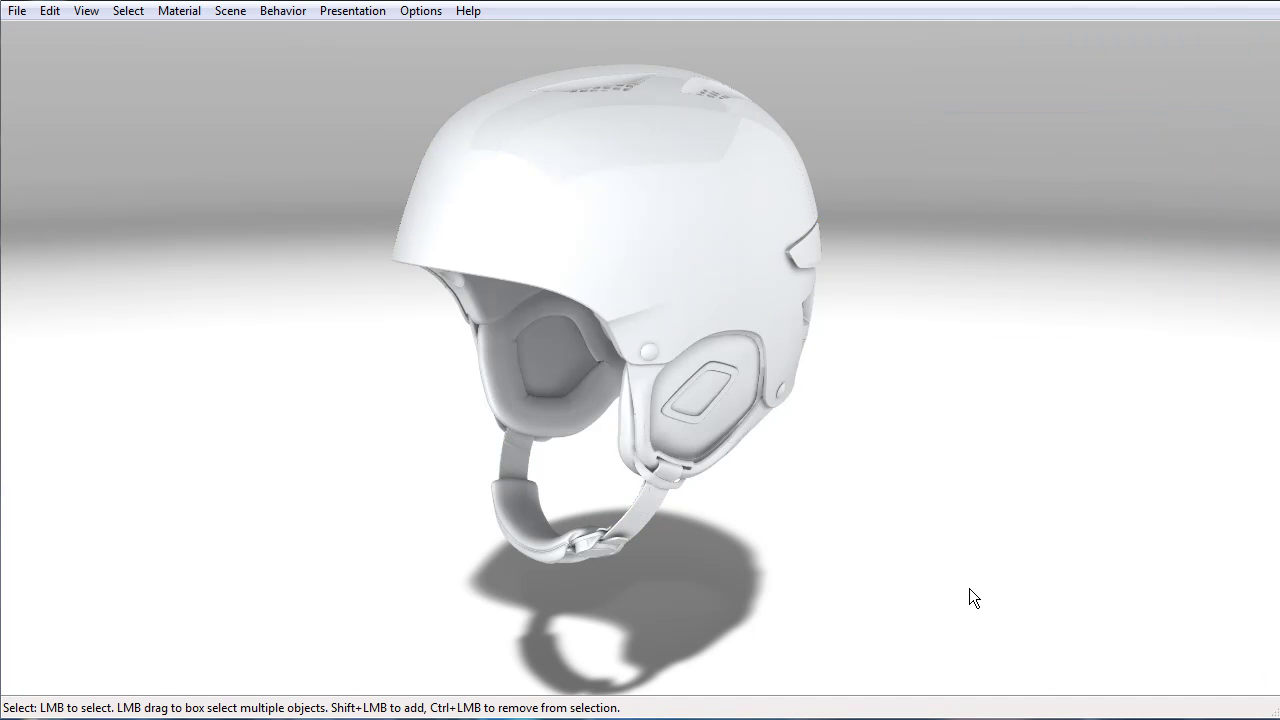
{"action": "left_click_drag", "start_coordinate": [871, 629], "coordinate": [1022, 628]}
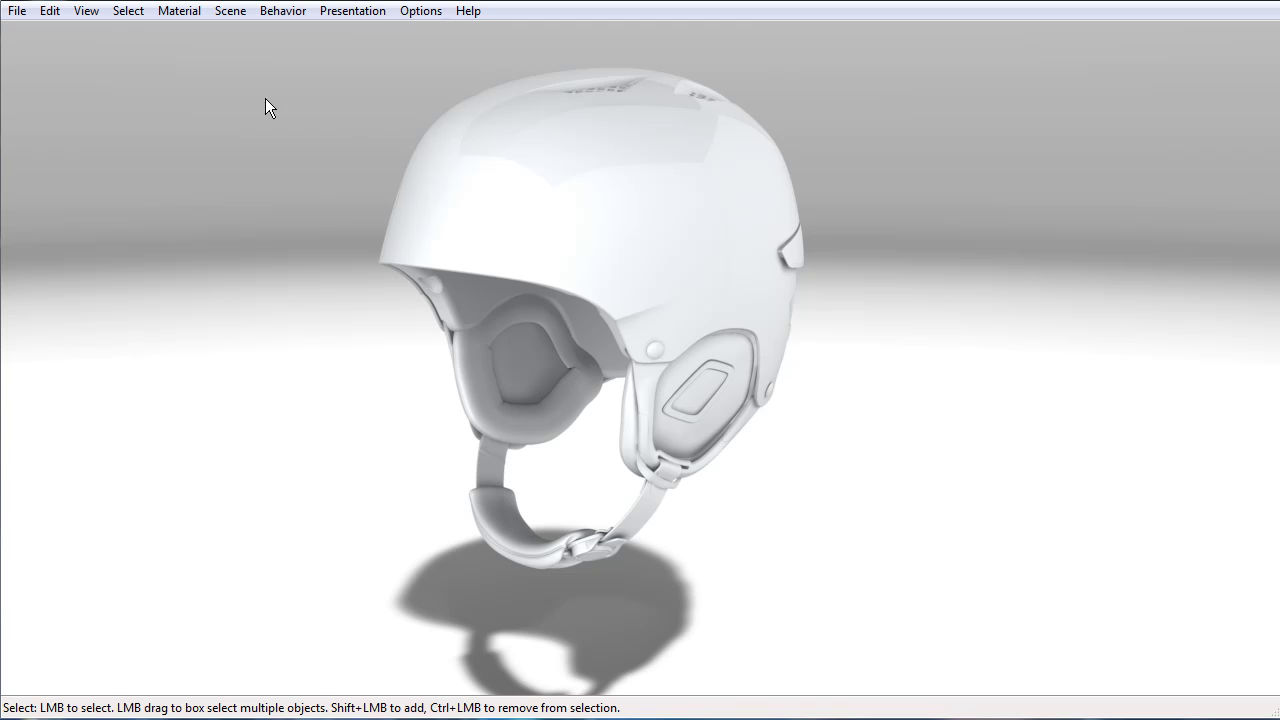
{"action": "left_click_drag", "start_coordinate": [316, 63], "coordinate": [889, 633]}
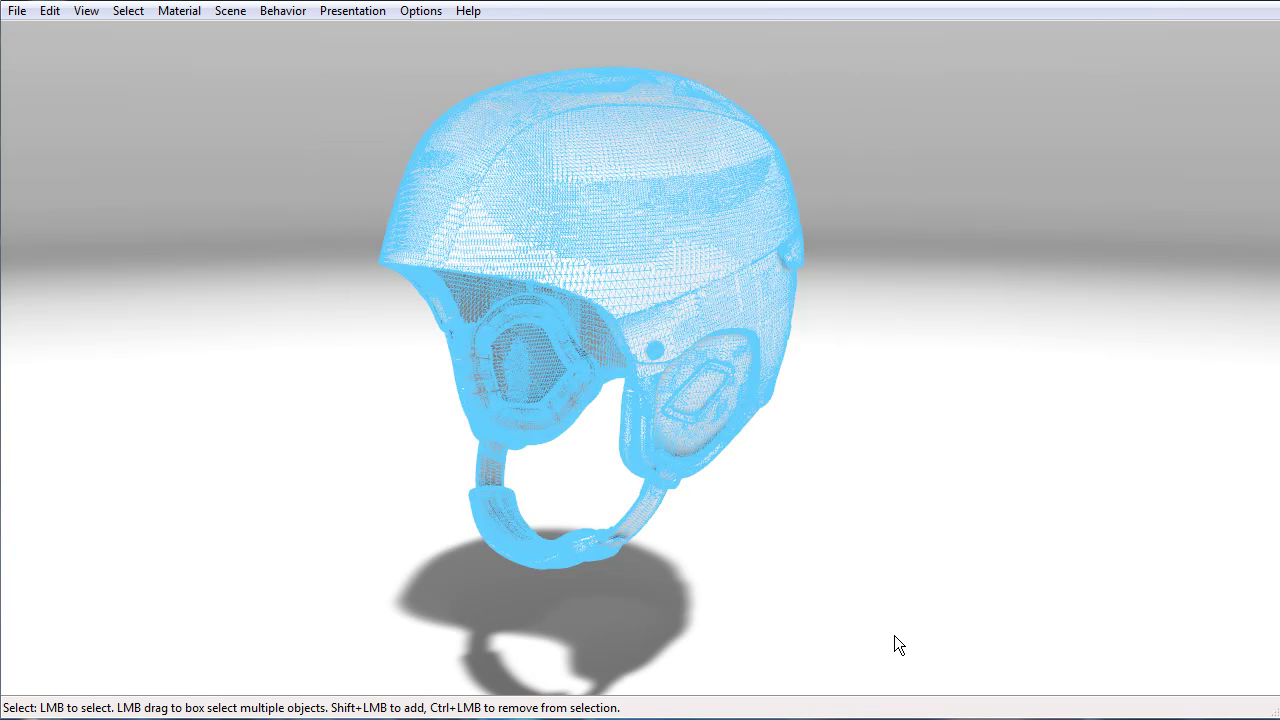
{"action": "key", "text": "m"}
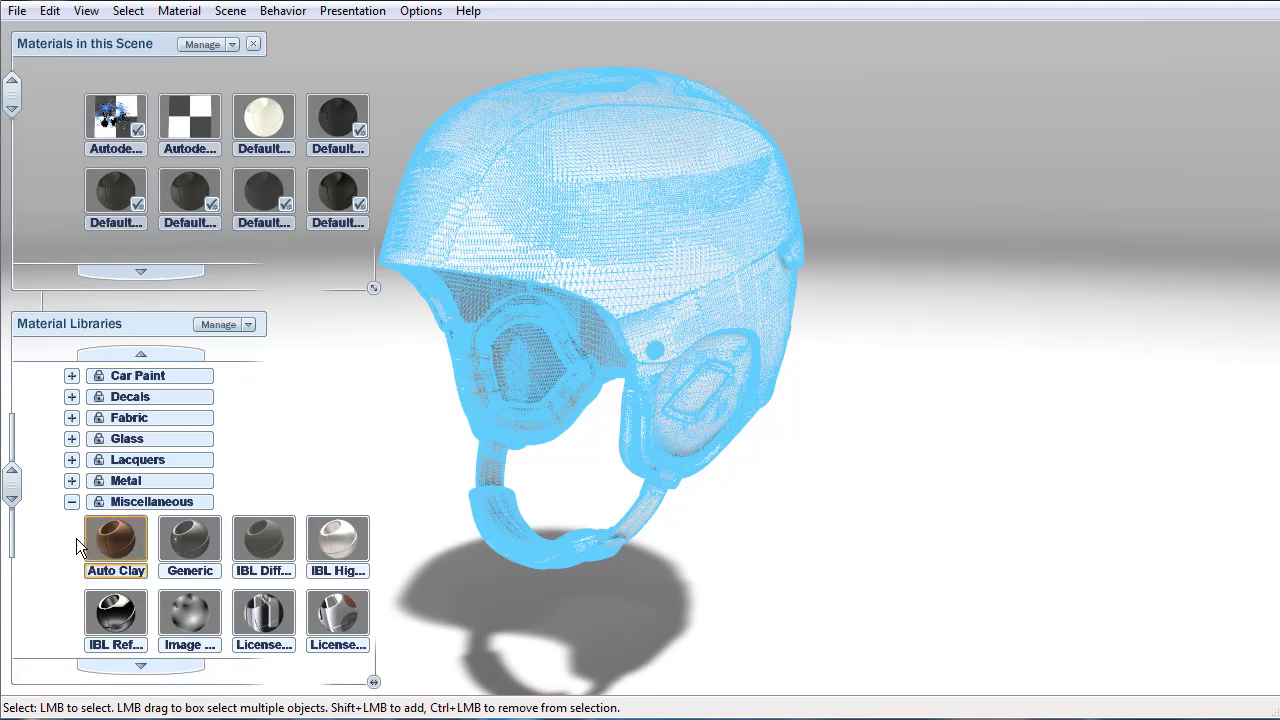
{"action": "scroll", "coordinate": [20, 497], "scroll_direction": "down", "scroll_amount": 1}
{"action": "scroll", "coordinate": [18, 497], "scroll_direction": "up", "scroll_amount": 5}
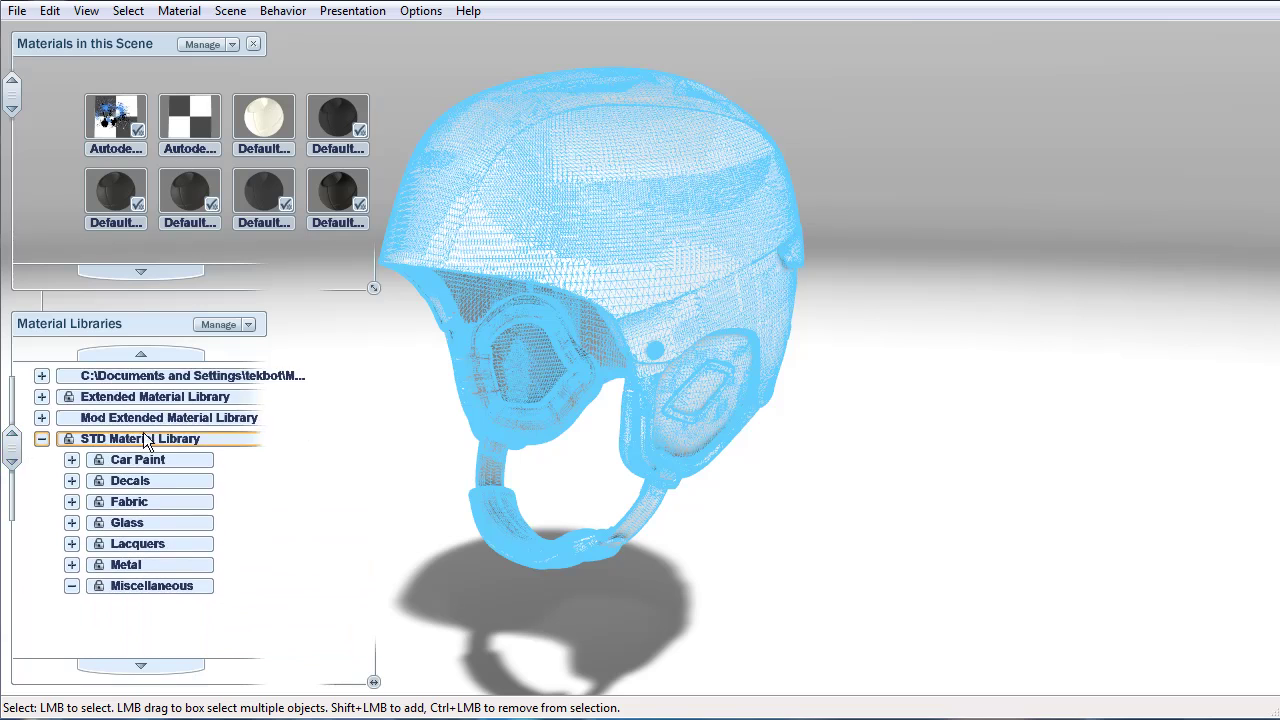
{"action": "scroll", "coordinate": [14, 480], "scroll_direction": "down", "scroll_amount": 1}
{"action": "scroll", "coordinate": [14, 480], "scroll_direction": "down", "scroll_amount": 5}
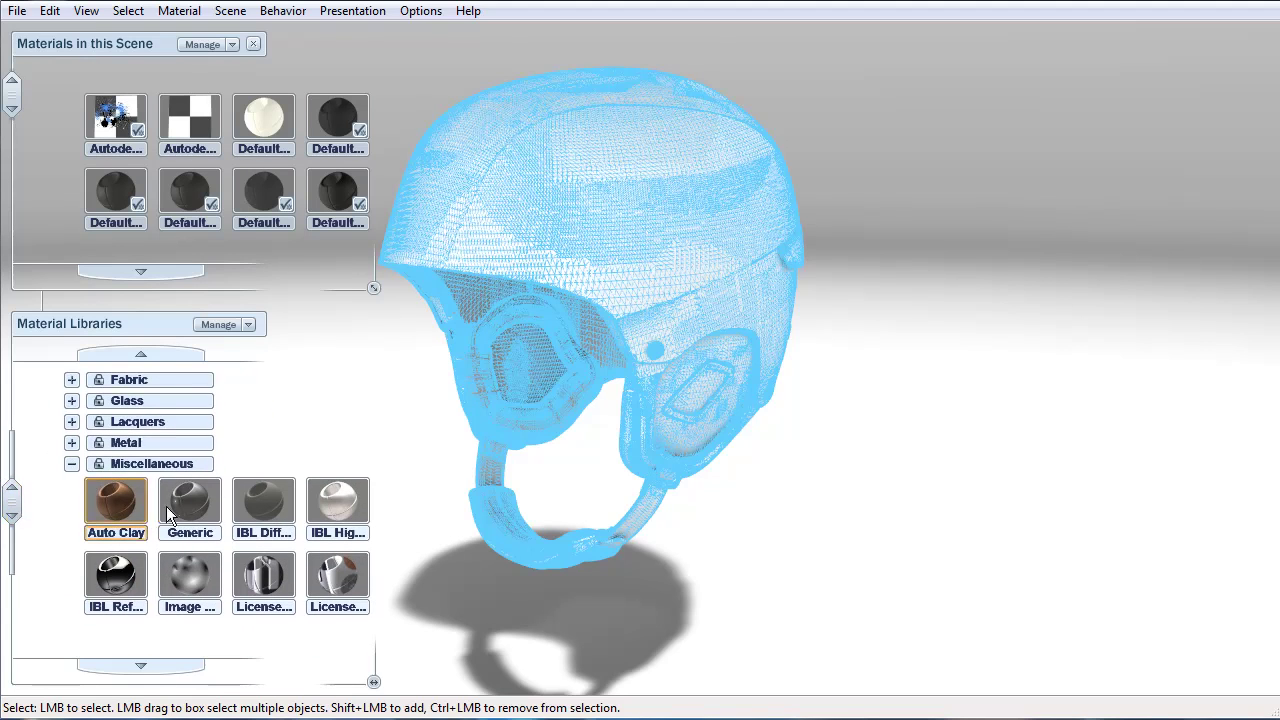
{"action": "left_click", "coordinate": [188, 501]}
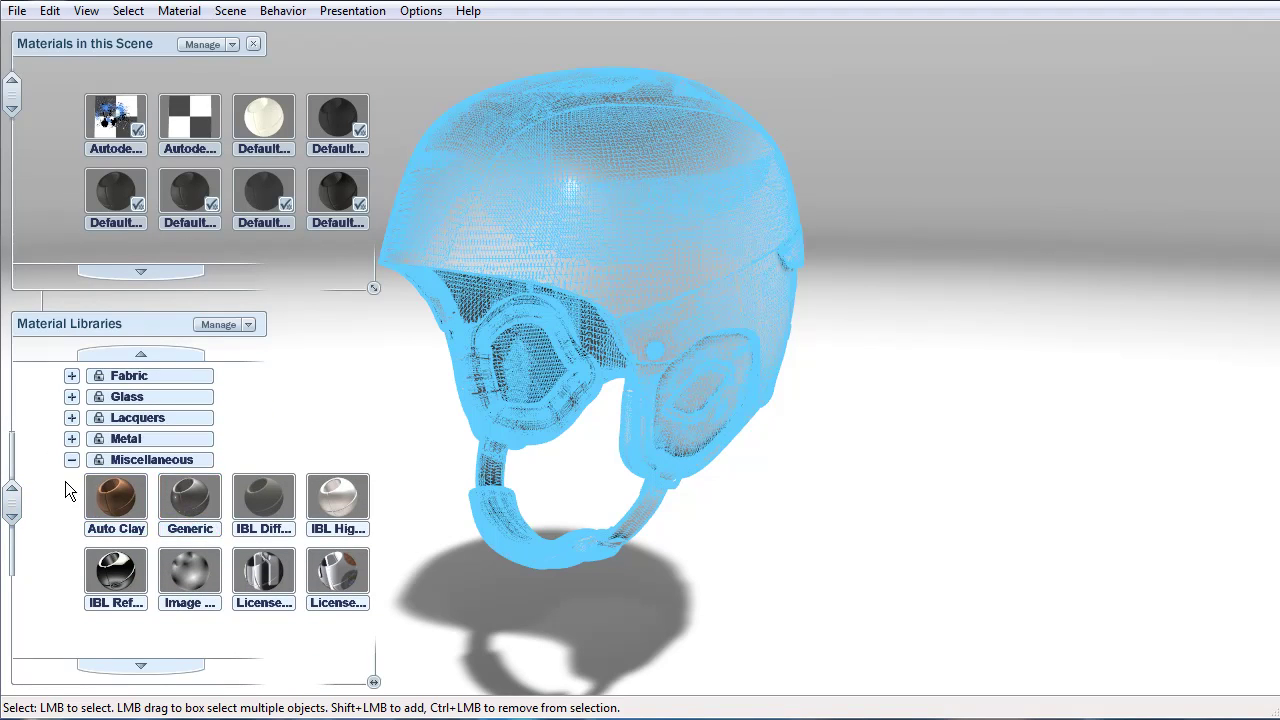
In the Generic material's properties, uncheck Show highlights and Show clear coat highlights
{"action": "key", "text": "m"}
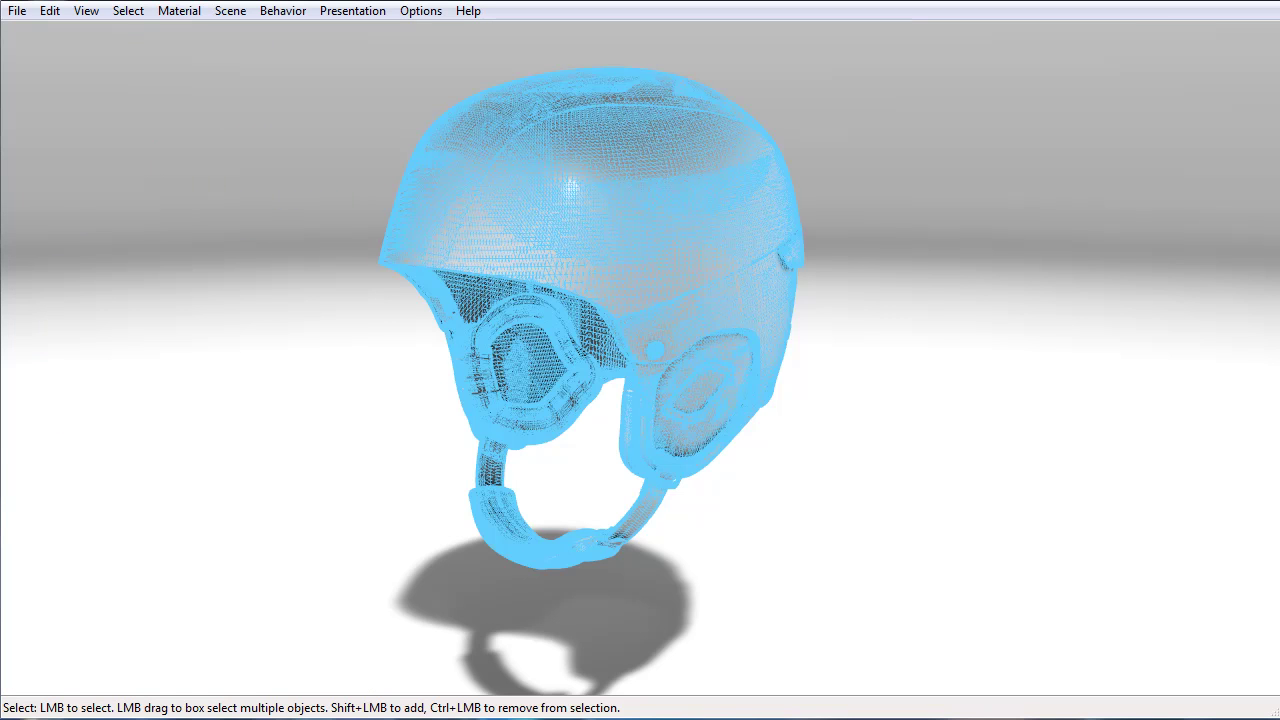
{"action": "left_click", "coordinate": [180, 12]}
{"action": "left_click", "coordinate": [237, 213]}
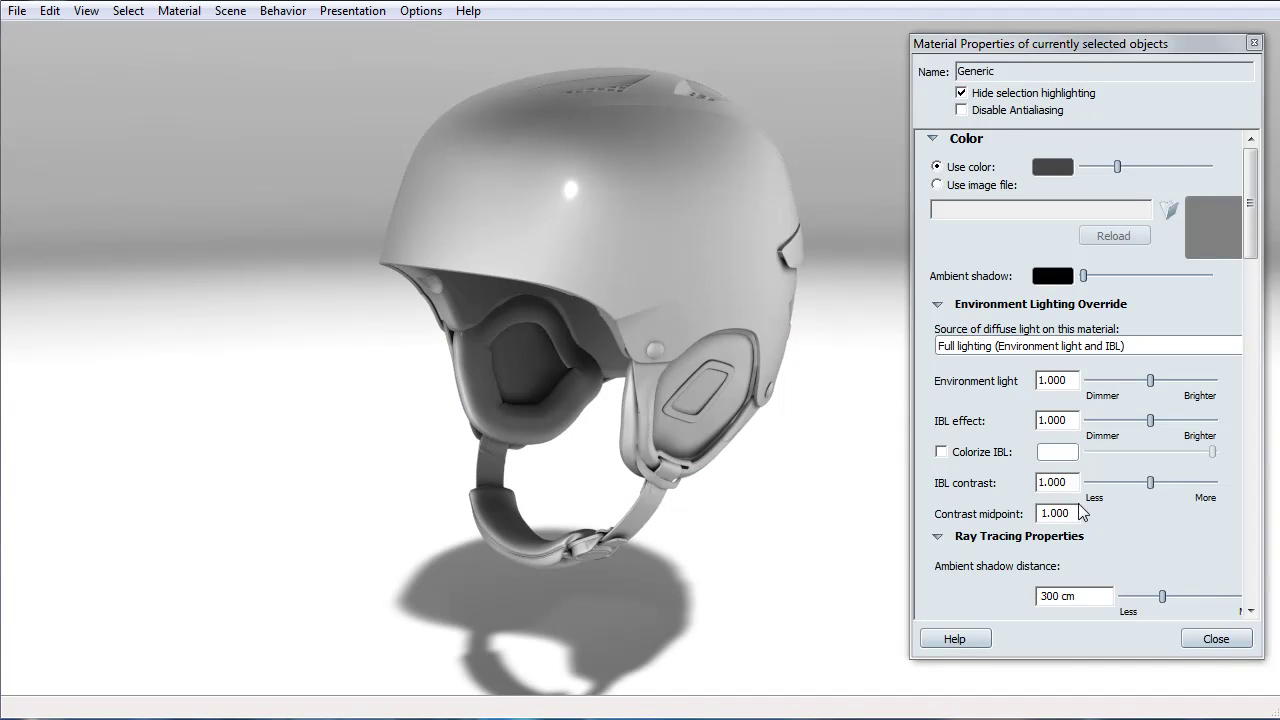
{"action": "left_click_drag", "start_coordinate": [1252, 234], "coordinate": [1250, 417]}
{"action": "left_click", "coordinate": [936, 362]}
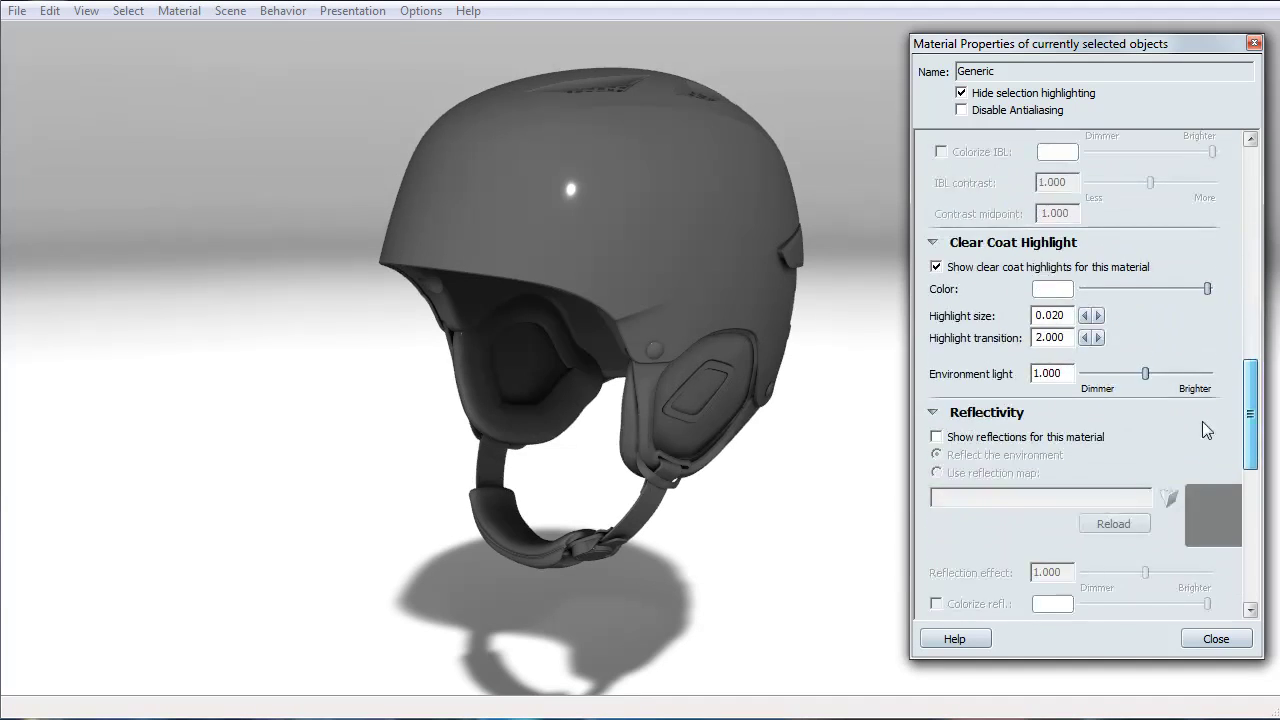
{"action": "left_click", "coordinate": [937, 267]}
{"action": "left_click_drag", "start_coordinate": [1252, 418], "coordinate": [1250, 268]}
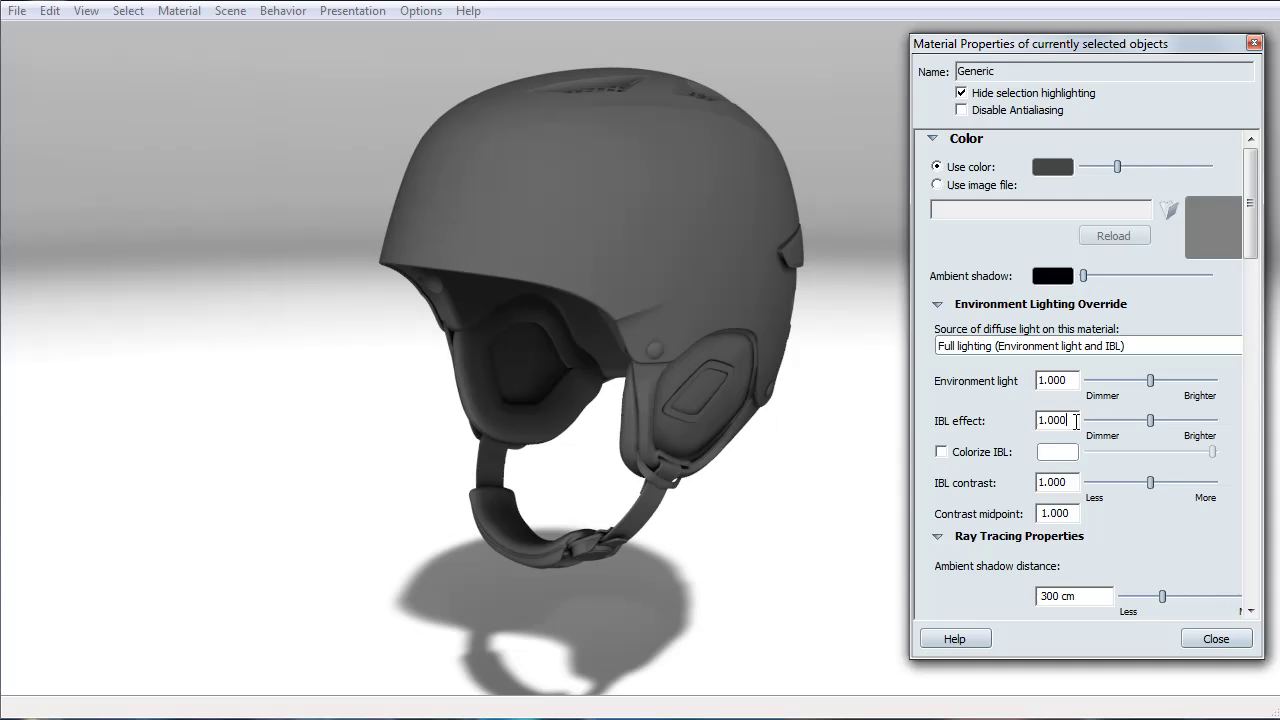
Set IBL effect to 0.800 and Environment light to 0.300
{"action": "double_click", "coordinate": [1042, 421]}
{"action": "type", "text": ".8"}
{"action": "key", "text": "Return"}
{"action": "double_click", "coordinate": [1057, 380]}
{"action": "type", "text": ".3"}
{"action": "key", "text": "Return"}
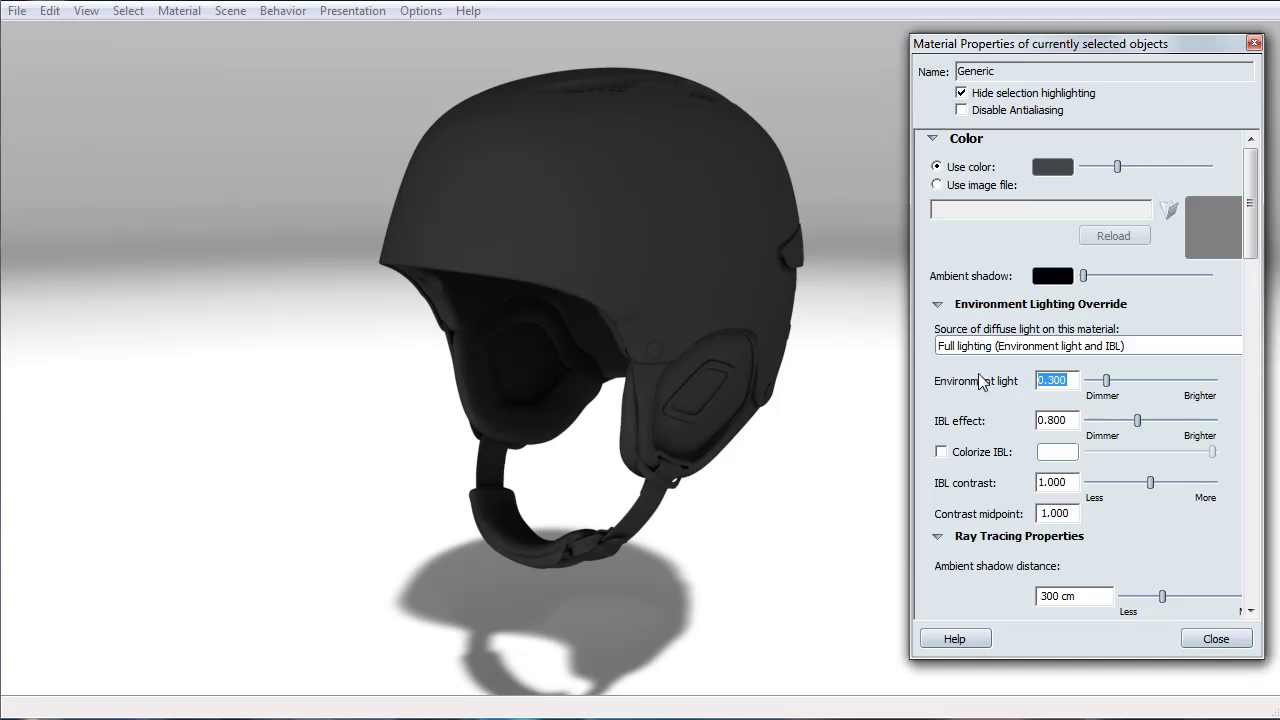
Lighten the ambient shadow slider to grey and darken the material colour slider
{"action": "left_click", "coordinate": [1084, 276]}
{"action": "left_click_drag", "start_coordinate": [1089, 279], "coordinate": [1126, 283]}
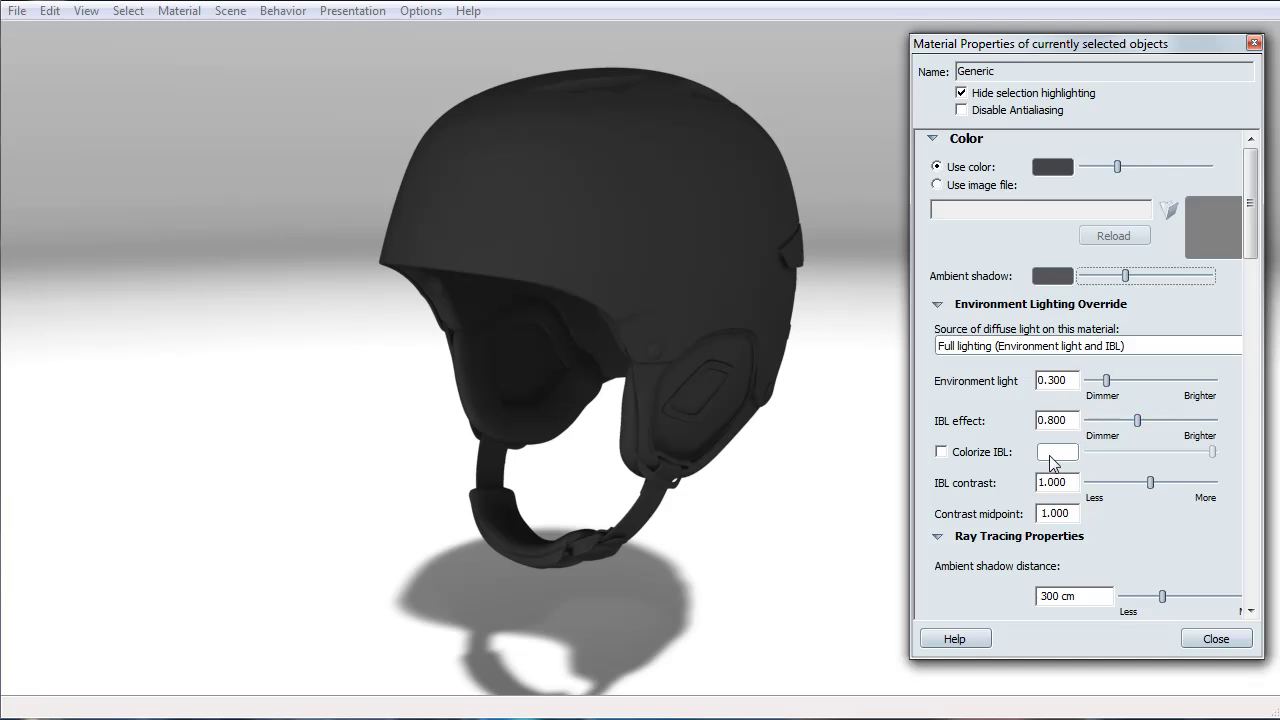
{"action": "left_click_drag", "start_coordinate": [1118, 167], "coordinate": [1089, 177]}
Set the Generic material colour to pure white (255, 255, 255) in the Colors dialog
{"action": "left_click", "coordinate": [1052, 167]}
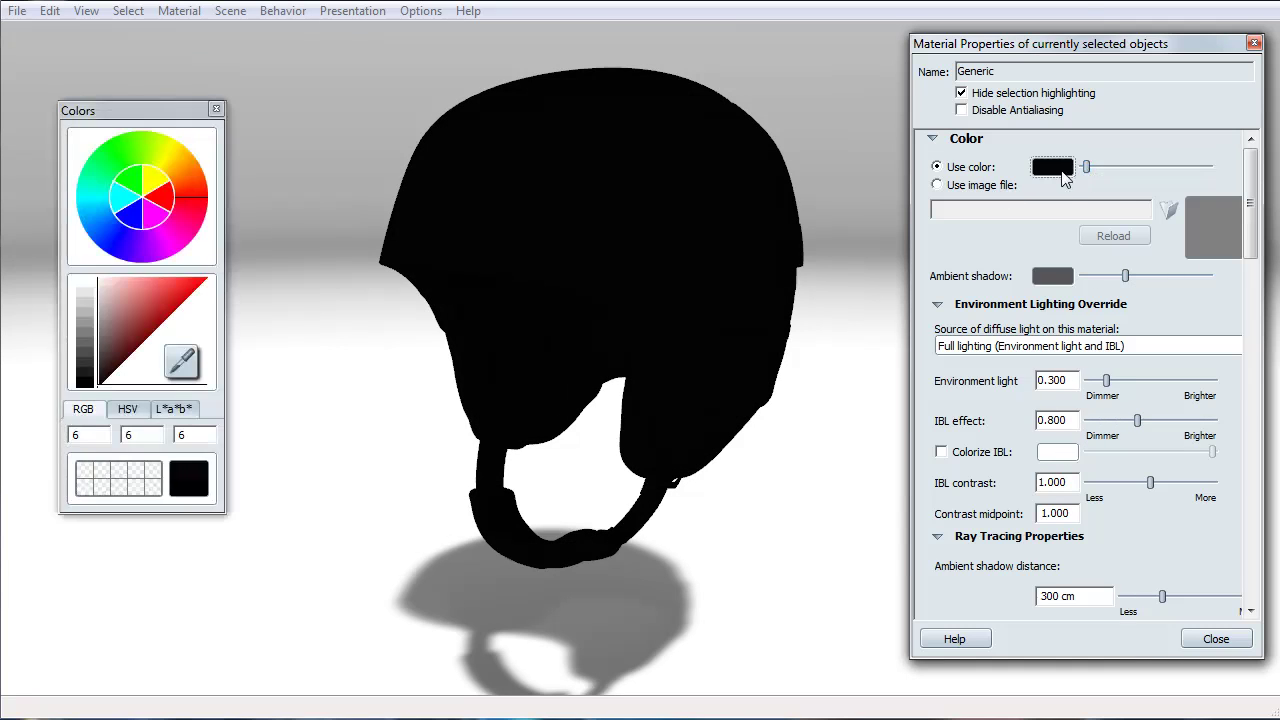
{"action": "left_click", "coordinate": [190, 291]}
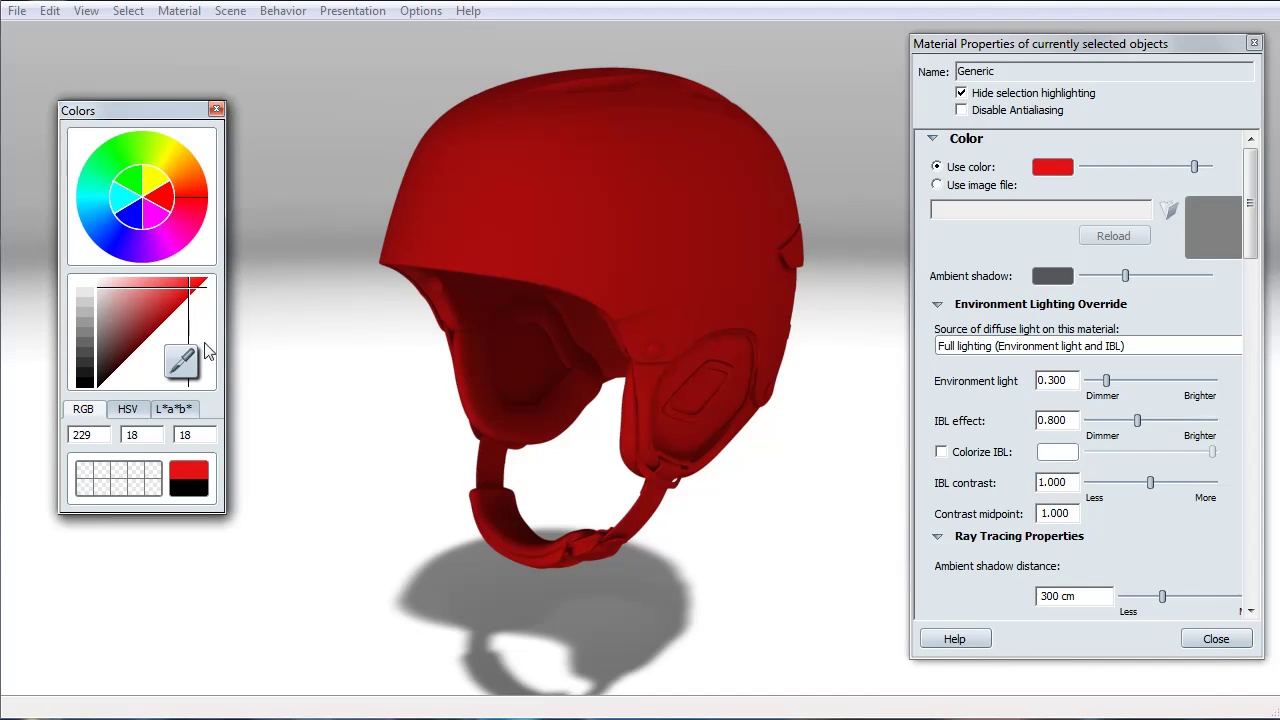
{"action": "left_click_drag", "start_coordinate": [160, 295], "coordinate": [232, 292]}
{"action": "left_click_drag", "start_coordinate": [193, 180], "coordinate": [190, 247]}
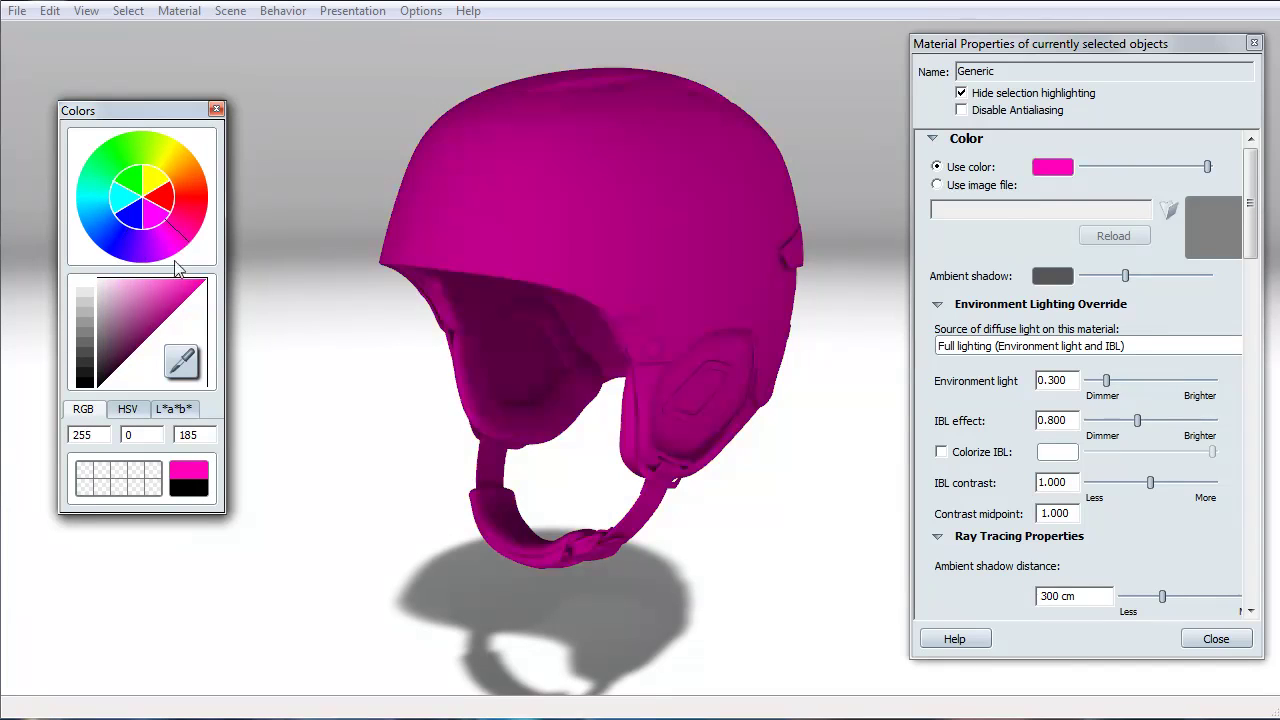
{"action": "left_click_drag", "start_coordinate": [157, 297], "coordinate": [97, 283]}
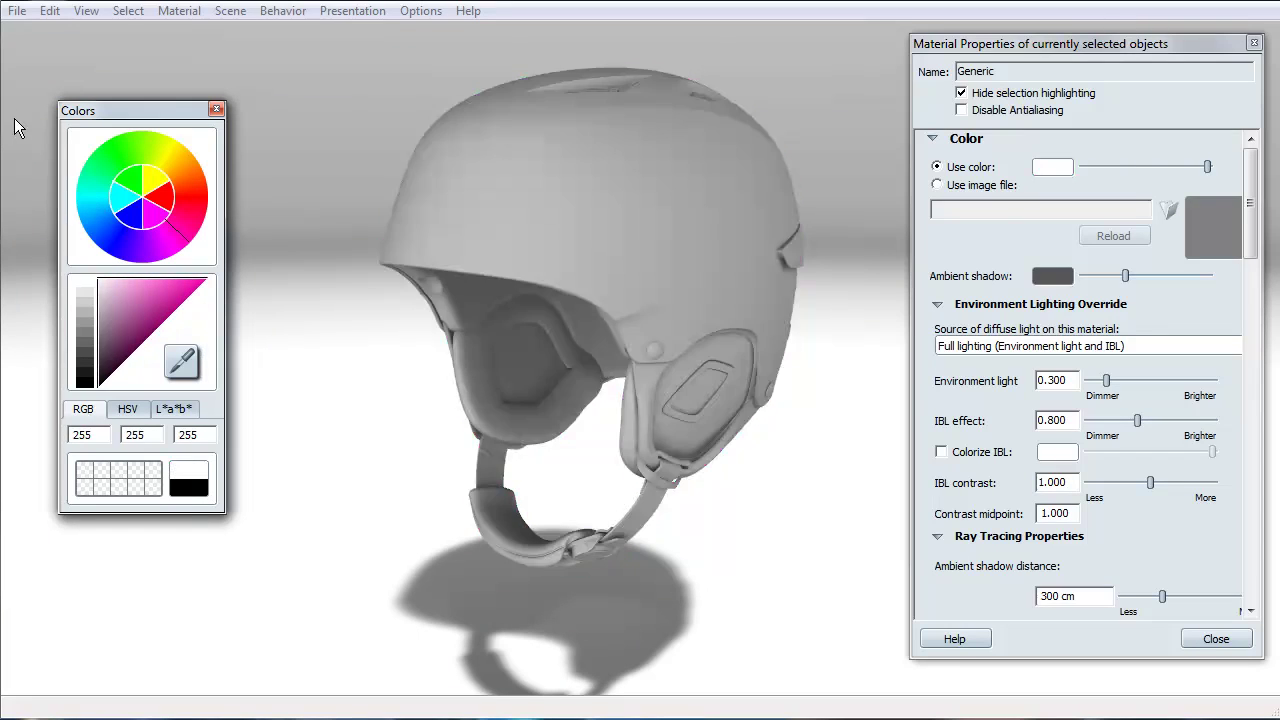
{"action": "left_click", "coordinate": [215, 110]}
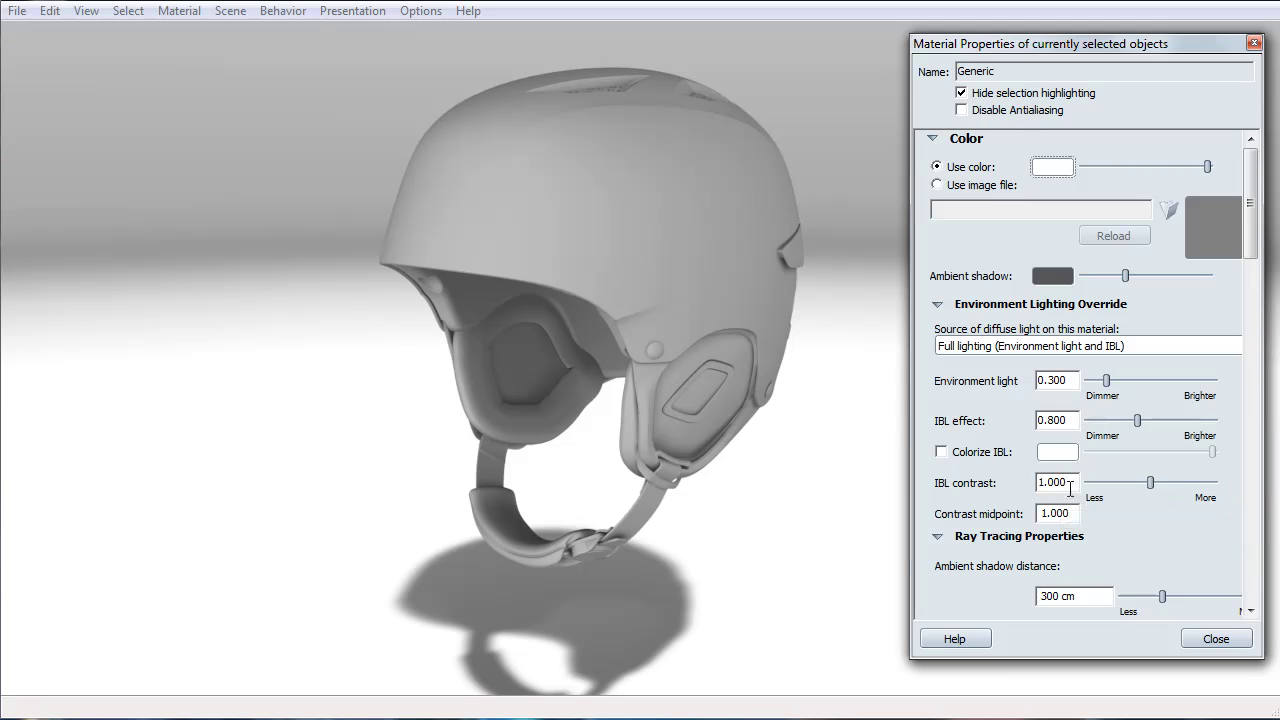
Try IBL contrast values 0.6 and 0.4, settling on 0.600
{"action": "double_click", "coordinate": [1074, 483]}
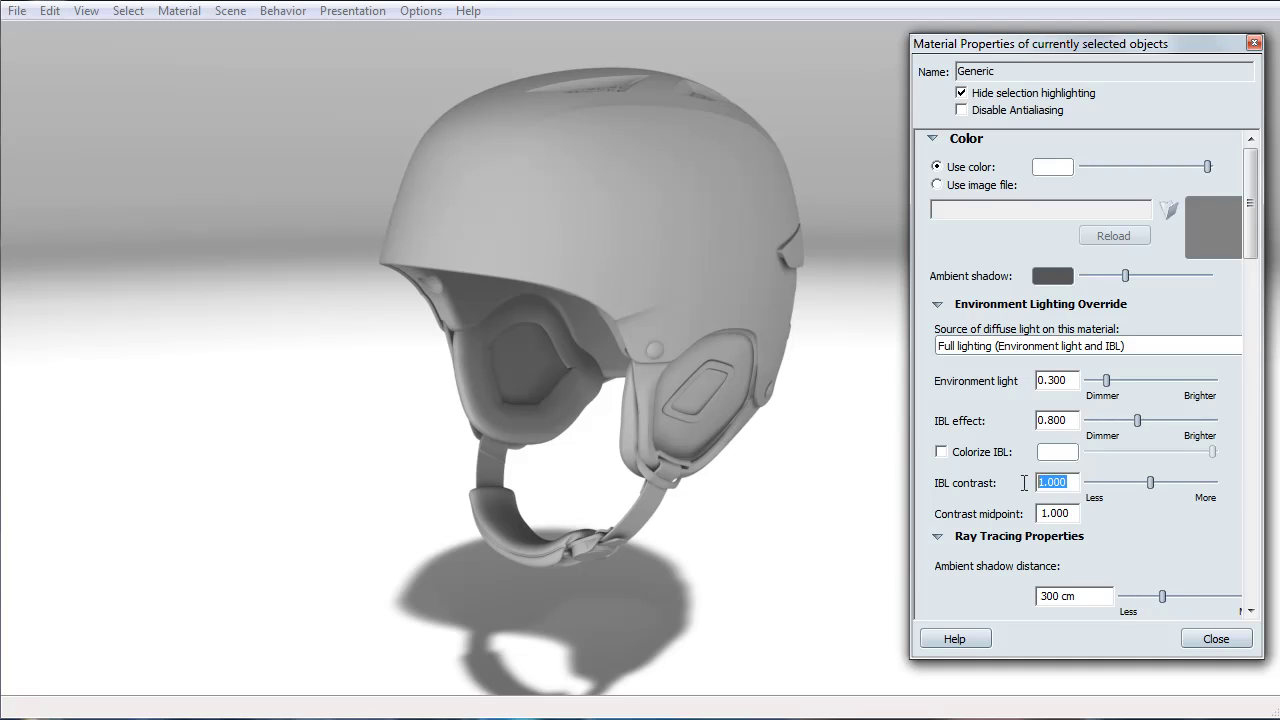
{"action": "type", "text": ".6"}
{"action": "key", "text": "Return"}
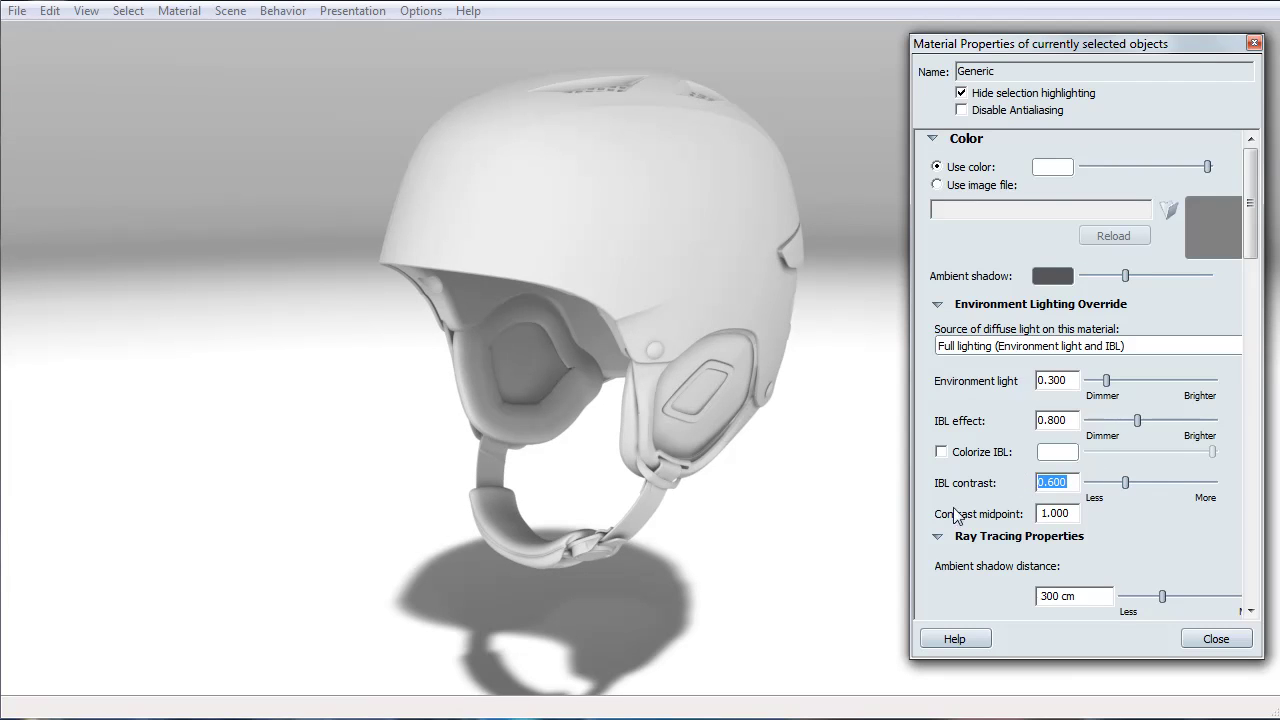
{"action": "type", "text": ".4"}
{"action": "key", "text": "Return"}
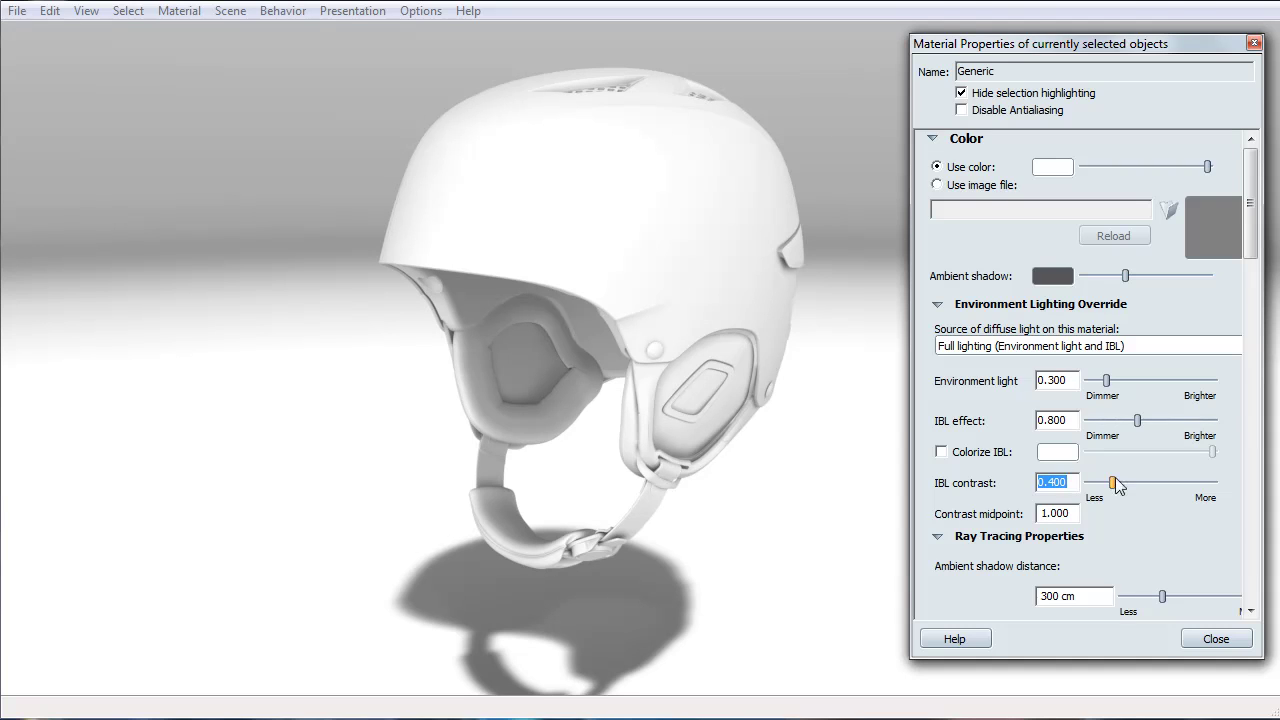
{"action": "type", "text": ".6"}
{"action": "key", "text": "Return"}
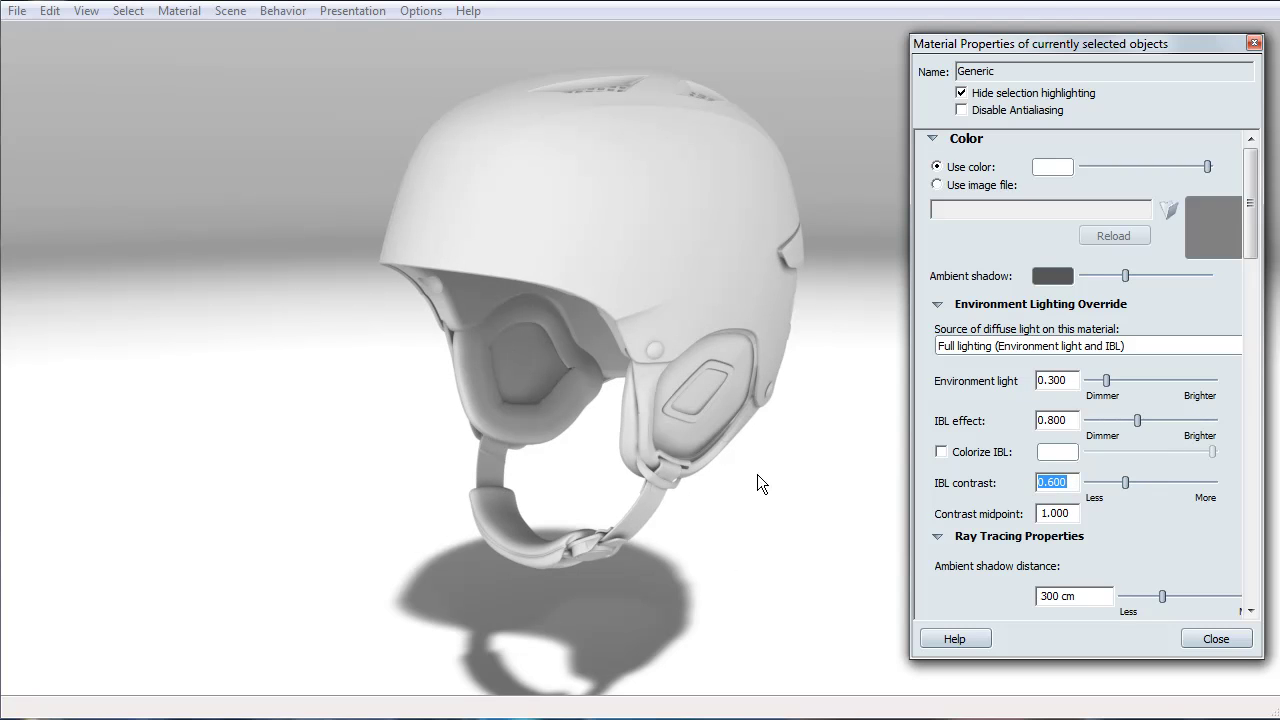
Orbit the helmet to check the brighter shading
{"action": "left_click_drag", "start_coordinate": [803, 469], "coordinate": [838, 498]}
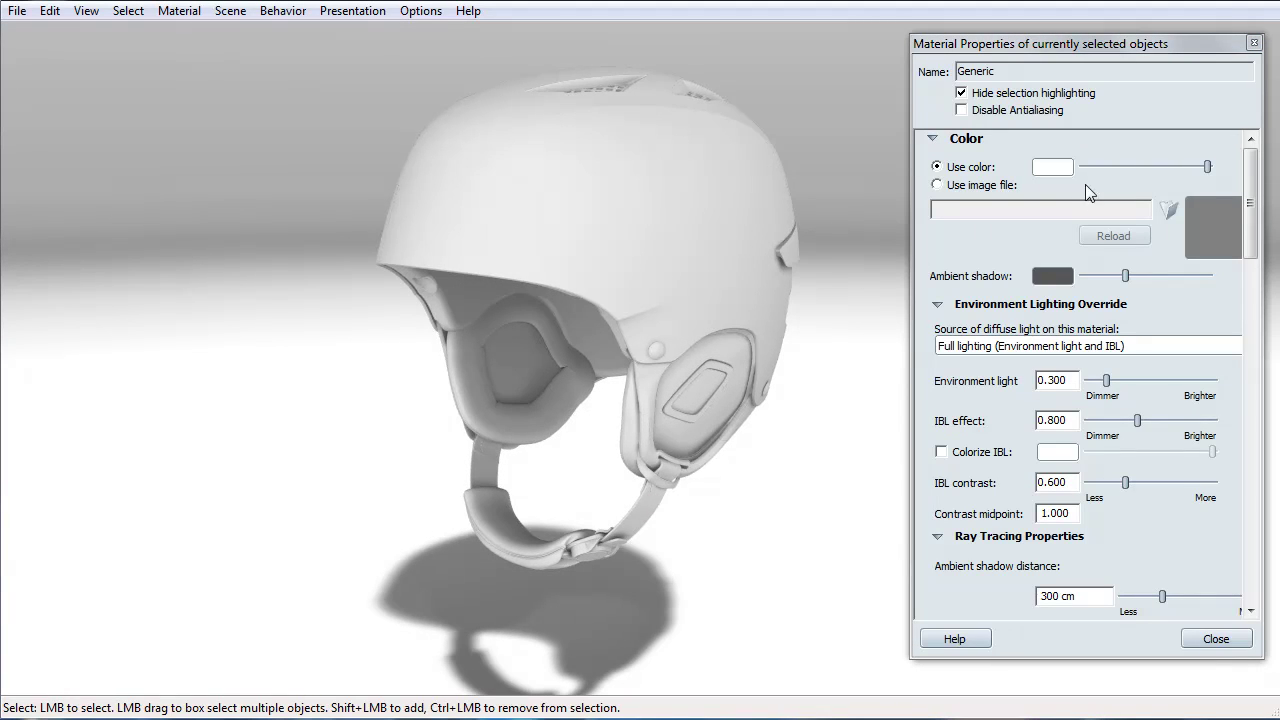
{"action": "left_click_drag", "start_coordinate": [1207, 167], "coordinate": [1207, 168]}
{"action": "left_click_drag", "start_coordinate": [786, 499], "coordinate": [826, 517]}
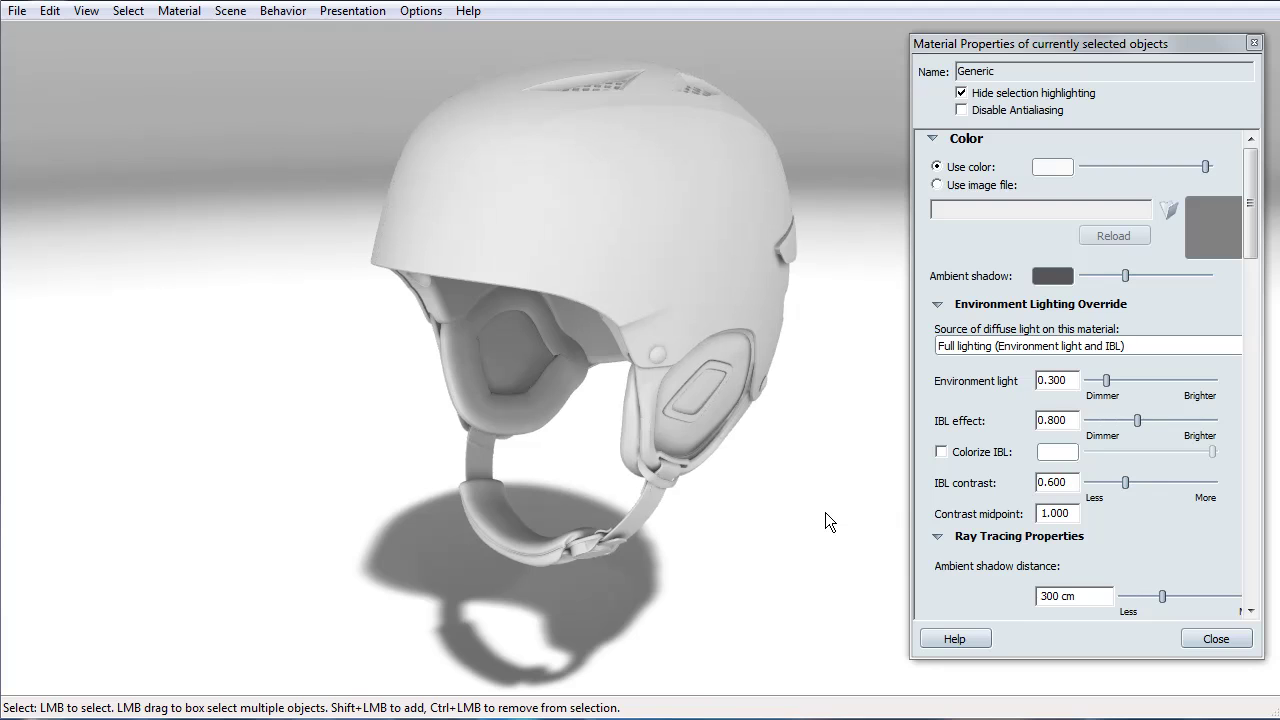
{"action": "left_click_drag", "start_coordinate": [1249, 232], "coordinate": [1272, 320]}
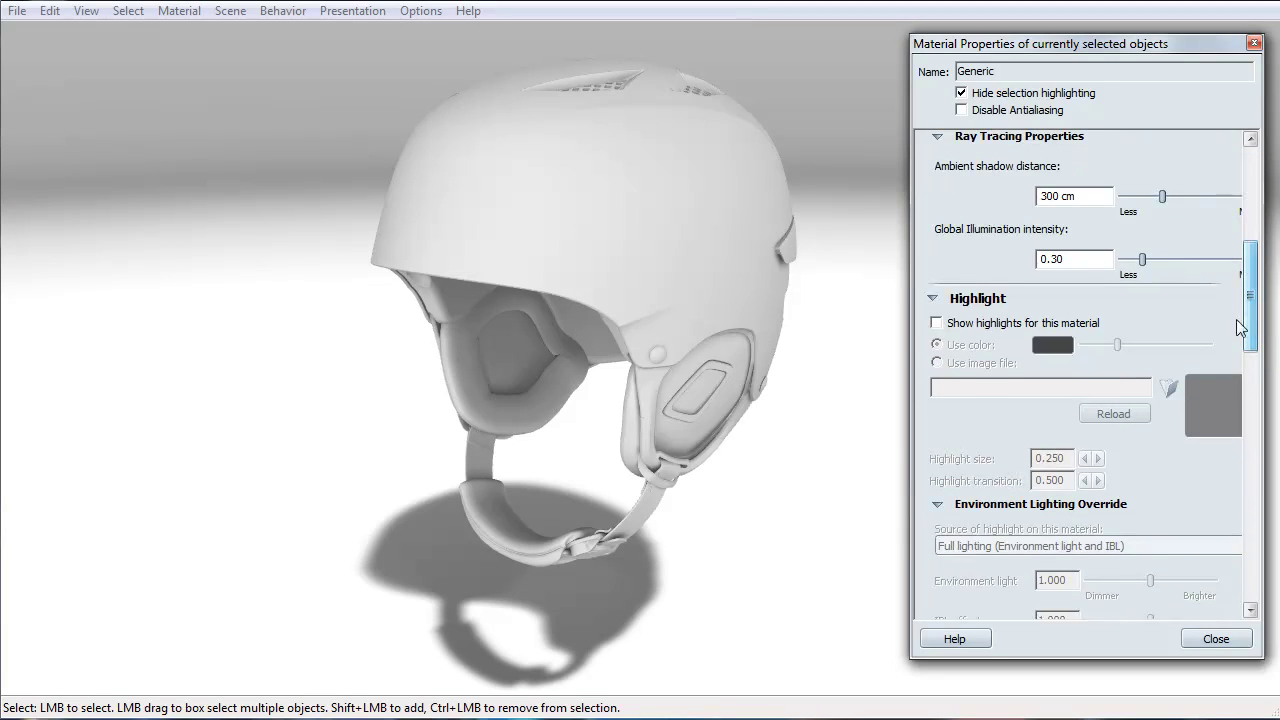
Set ambient shadow distance to 200 cm and re-enable Show highlights for the material
{"action": "double_click", "coordinate": [1055, 197]}
{"action": "type", "text": "200"}
{"action": "key", "text": "Return"}
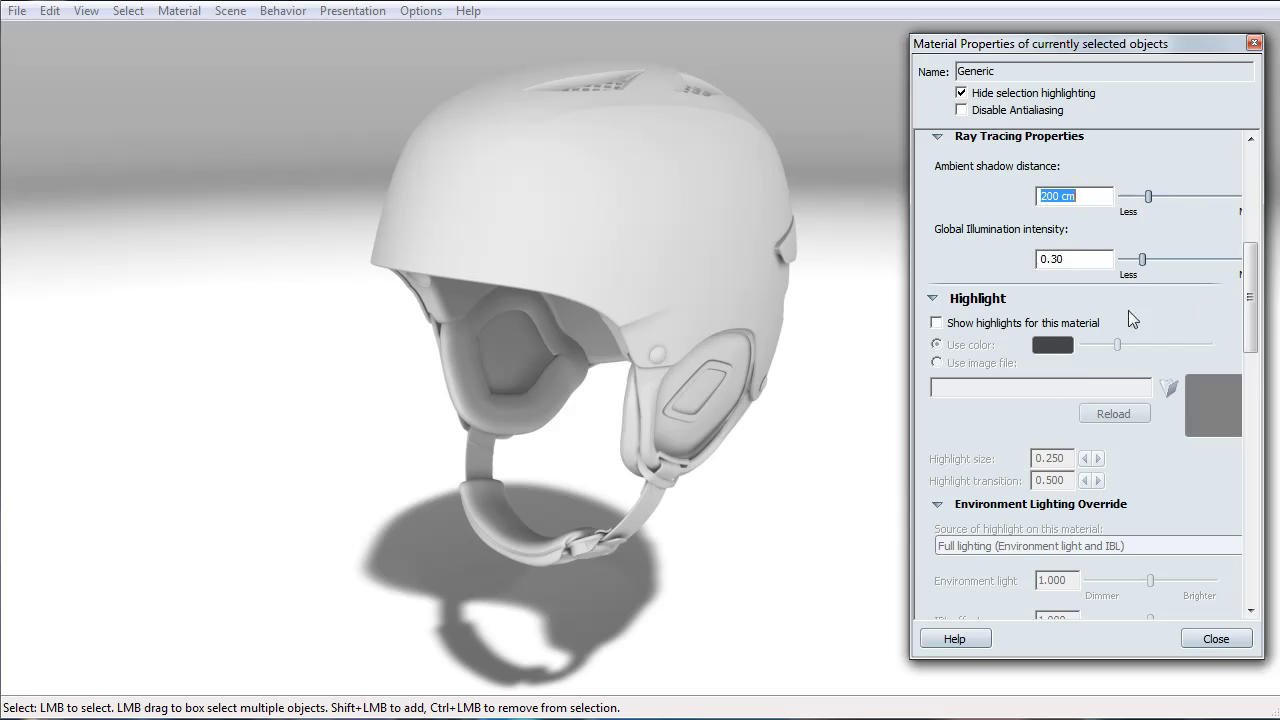
{"action": "scroll", "coordinate": [1255, 318], "scroll_direction": "down", "scroll_amount": 2}
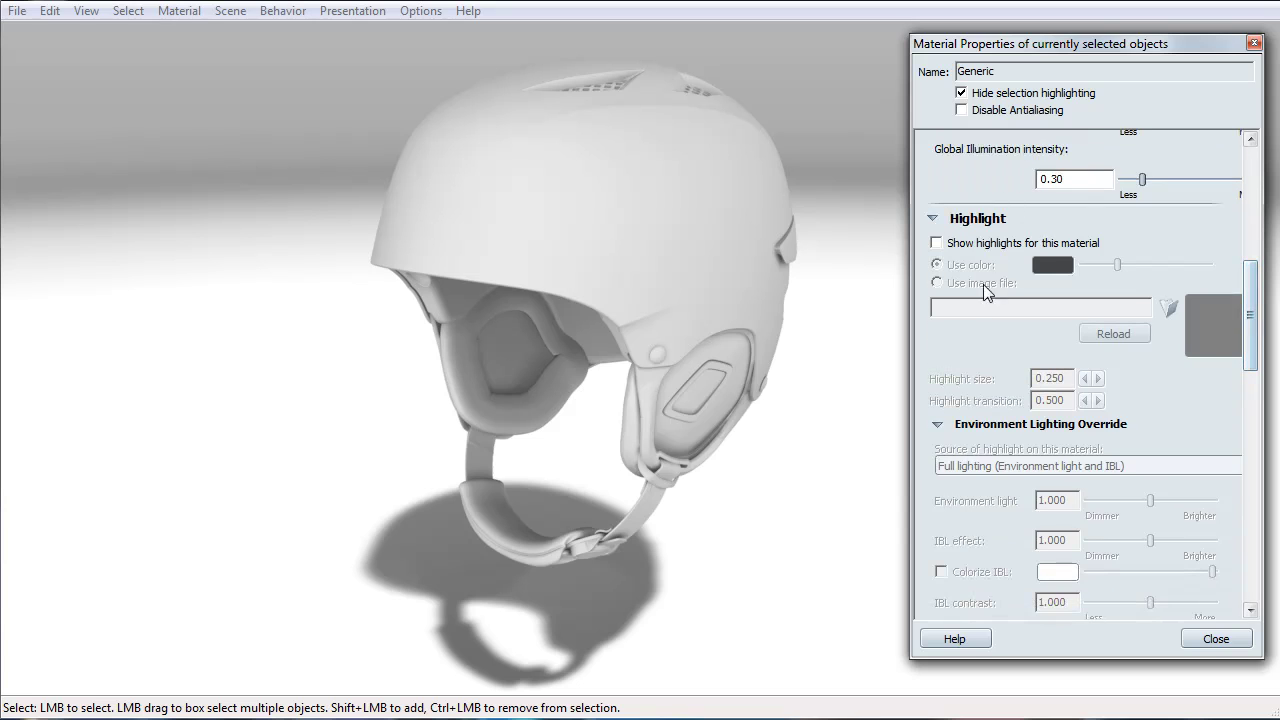
{"action": "left_click", "coordinate": [936, 243]}
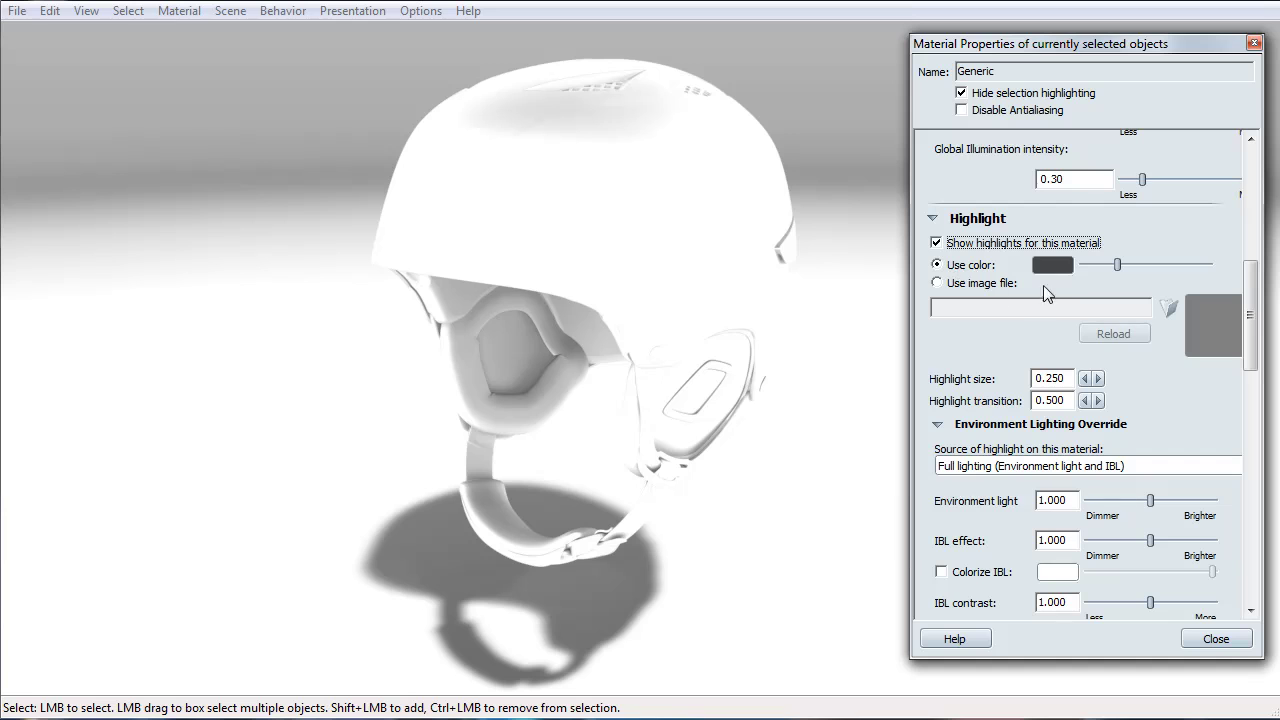
In the highlight lighting override, enter IBL effect 0.5, Environment light 0.4, IBL contrast 0.6
{"action": "mouse_move", "coordinate": [1248, 330]}
{"action": "left_mouse_down"}
{"action": "mouse_move", "coordinate": [1248, 231]}
{"action": "mouse_move", "coordinate": [1256, 380]}
{"action": "left_mouse_up"}
{"action": "left_click_drag", "start_coordinate": [1070, 380], "coordinate": [1019, 378]}
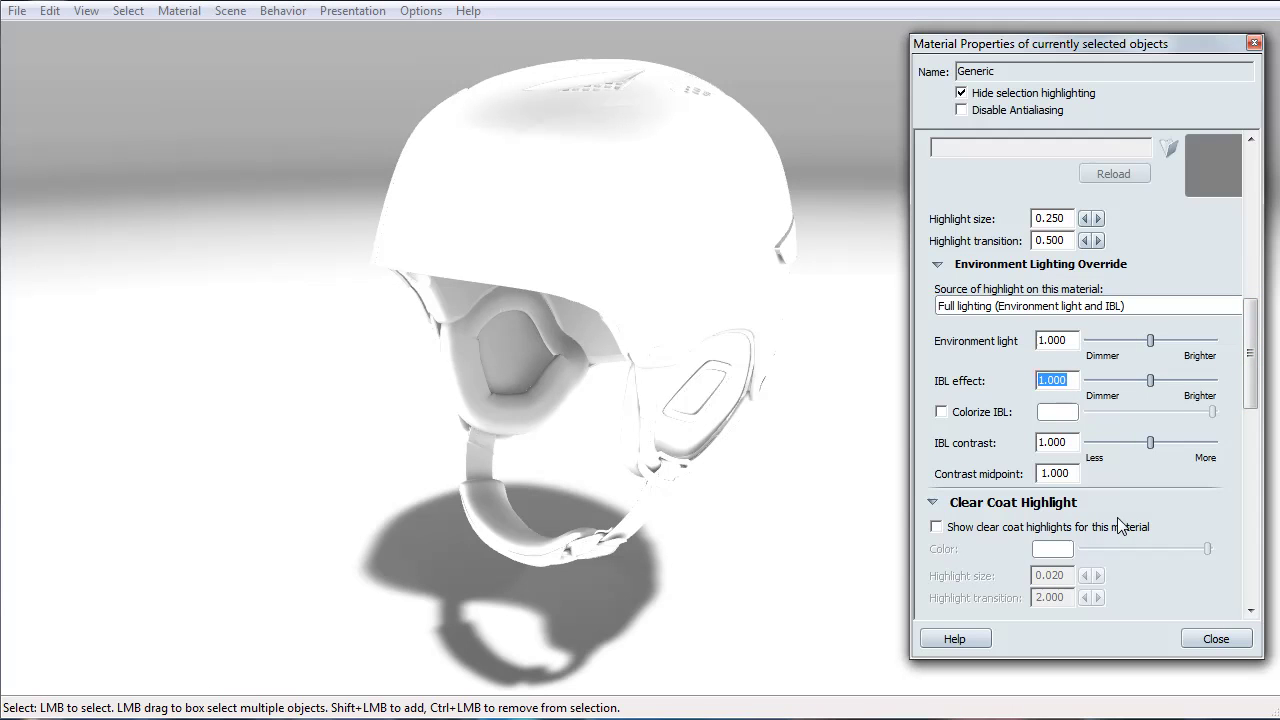
{"action": "type", "text": "0.5"}
{"action": "key", "text": "Return"}
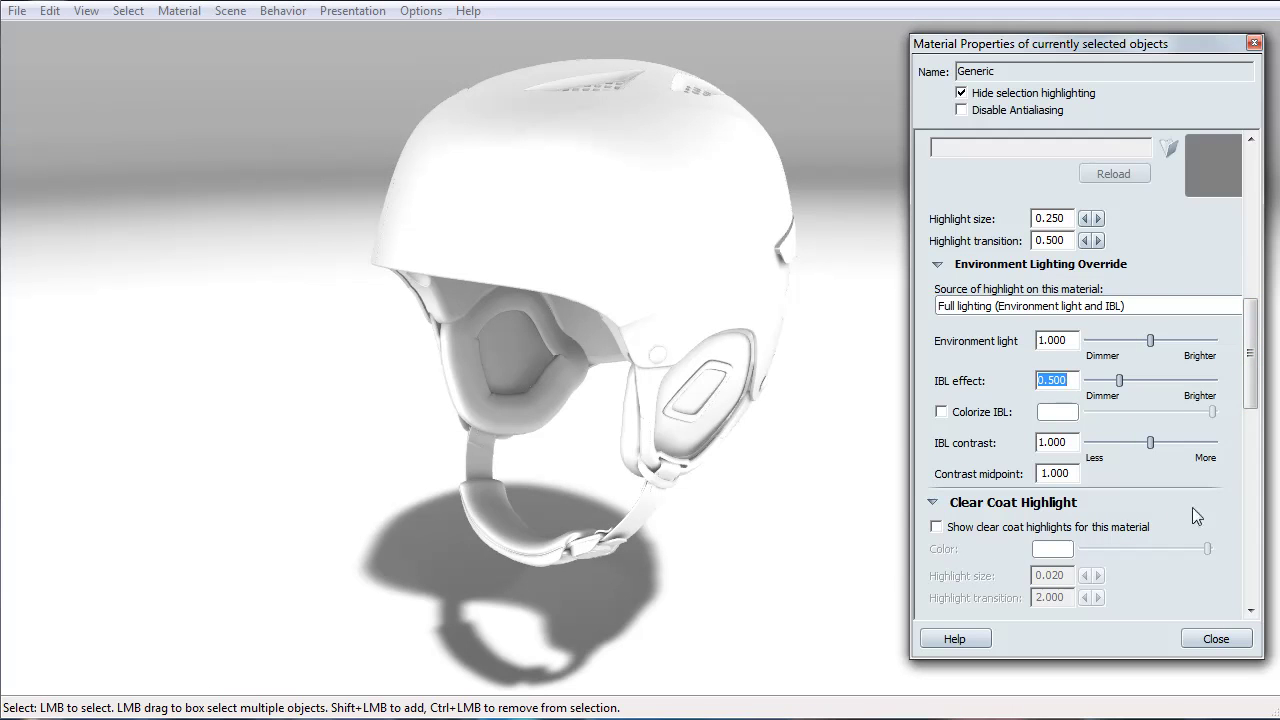
{"action": "left_click_drag", "start_coordinate": [1065, 340], "coordinate": [988, 344]}
{"action": "type", "text": ".4"}
{"action": "key", "text": "Return"}
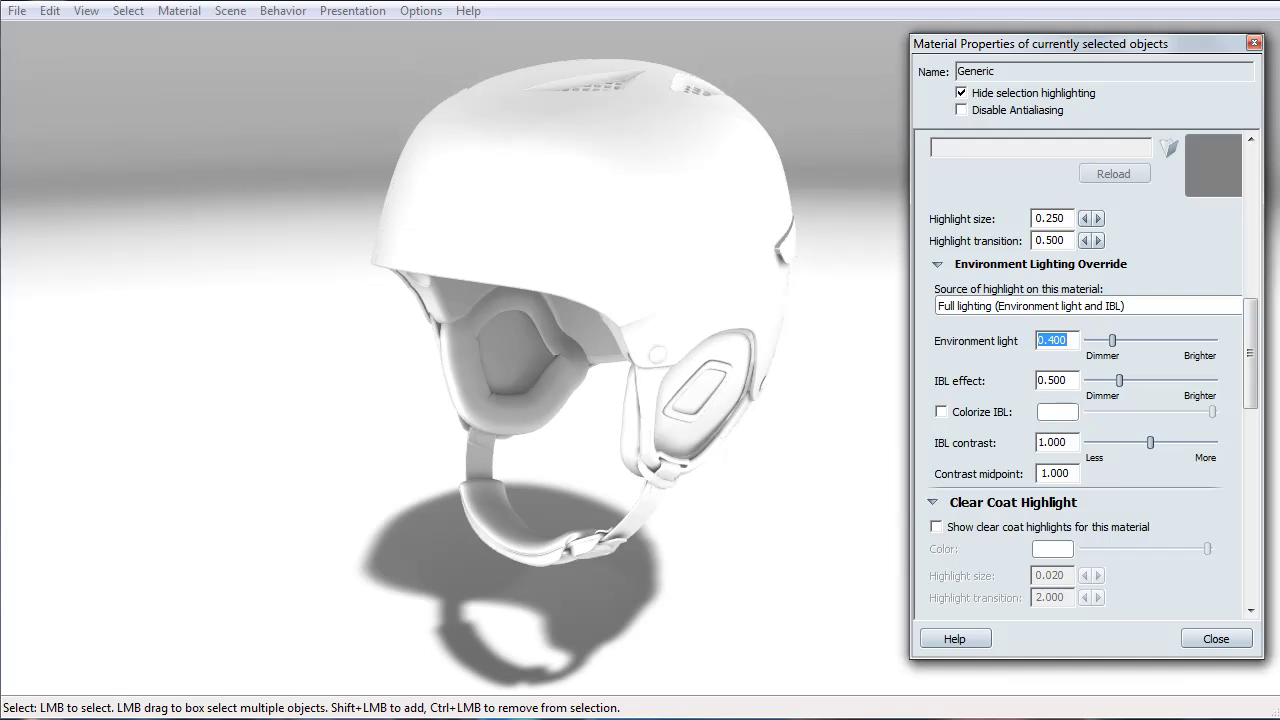
{"action": "left_click_drag", "start_coordinate": [1077, 443], "coordinate": [1026, 443]}
{"action": "type", "text": ".6"}
{"action": "key", "text": "Return"}
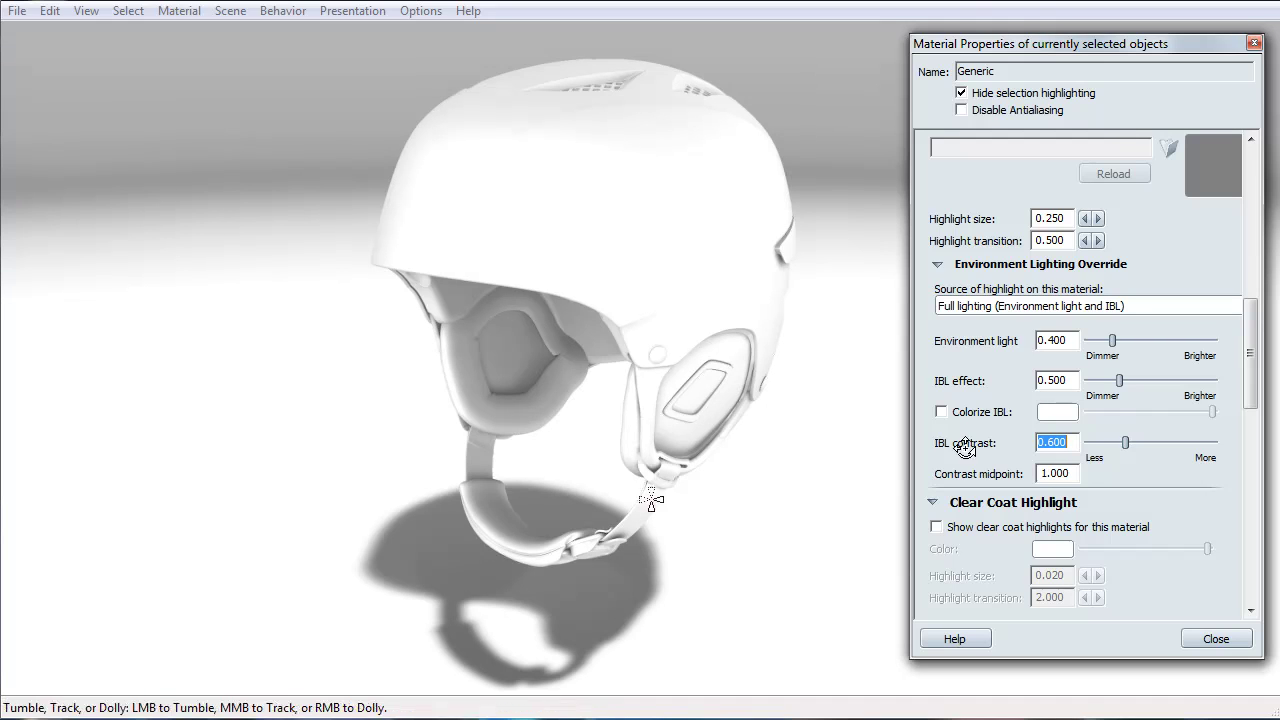
{"action": "middle_click_drag", "start_coordinate": [680, 402], "coordinate": [749, 449]}
Nudge the highlight colour slider slightly brighter while orbiting to inspect the sheen
{"action": "left_click_drag", "start_coordinate": [749, 449], "coordinate": [610, 506]}
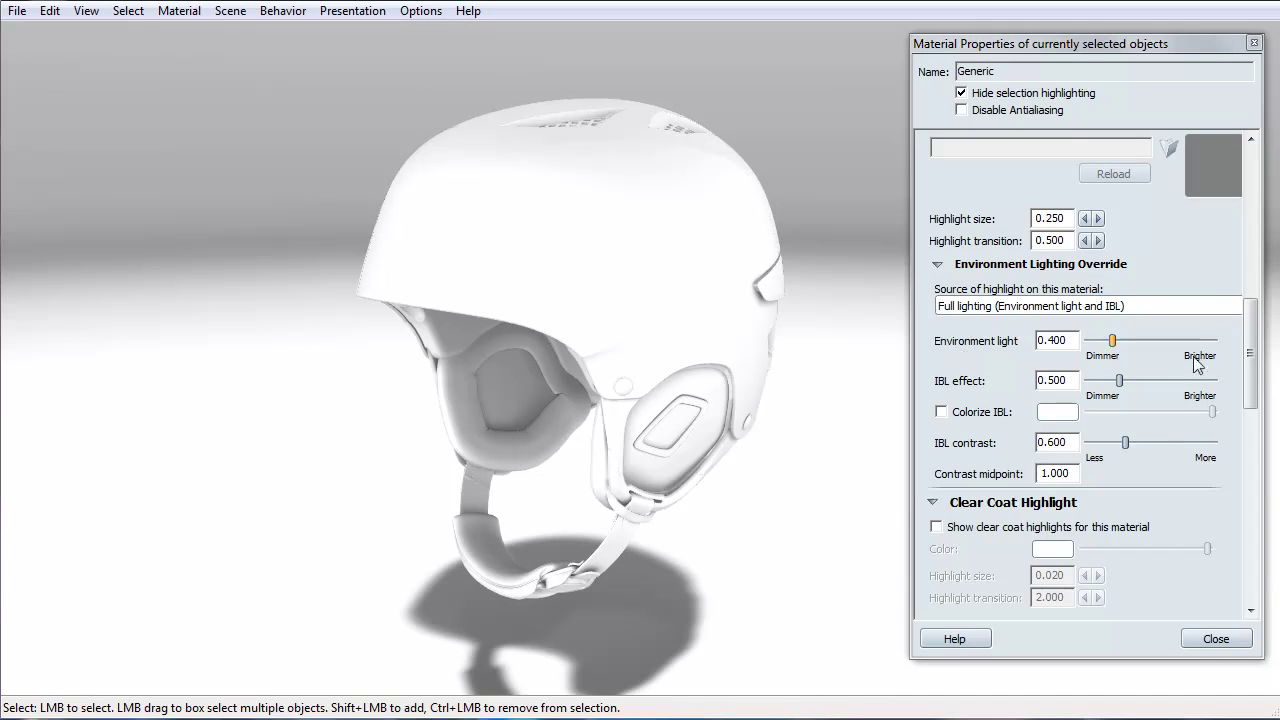
{"action": "left_click_drag", "start_coordinate": [1249, 352], "coordinate": [1256, 312]}
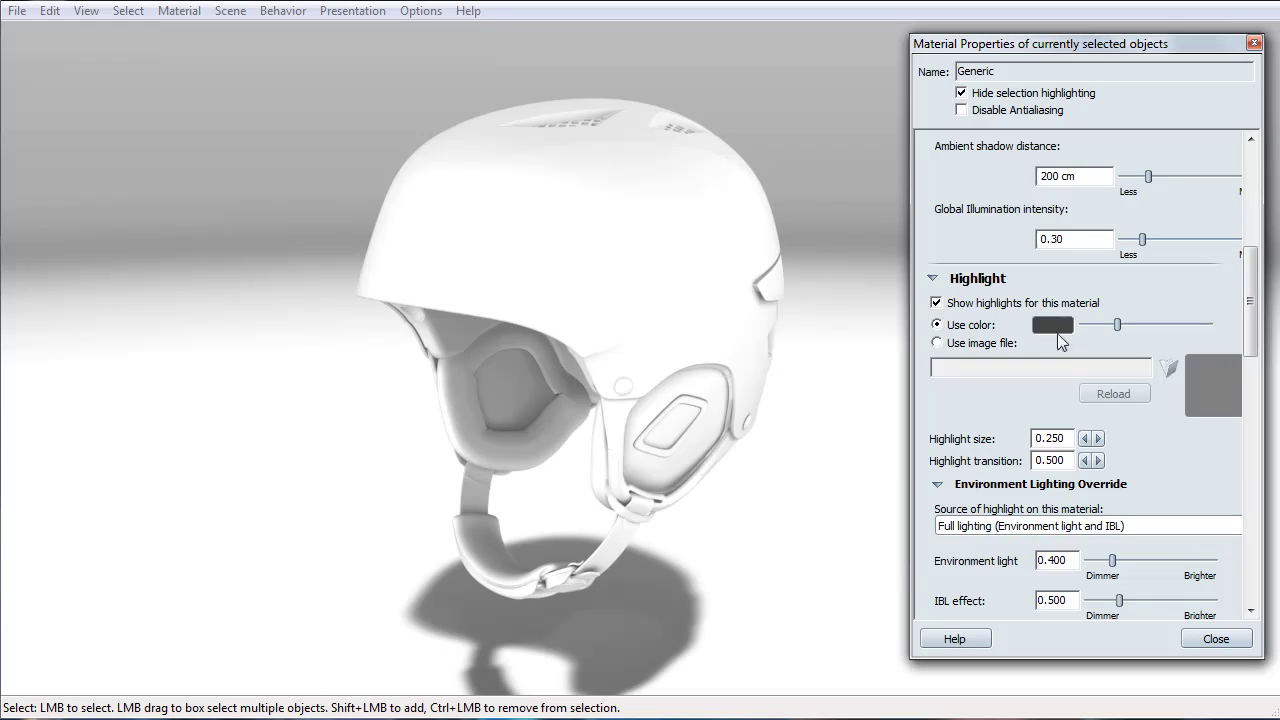
{"action": "left_click_drag", "start_coordinate": [1255, 312], "coordinate": [1255, 210]}
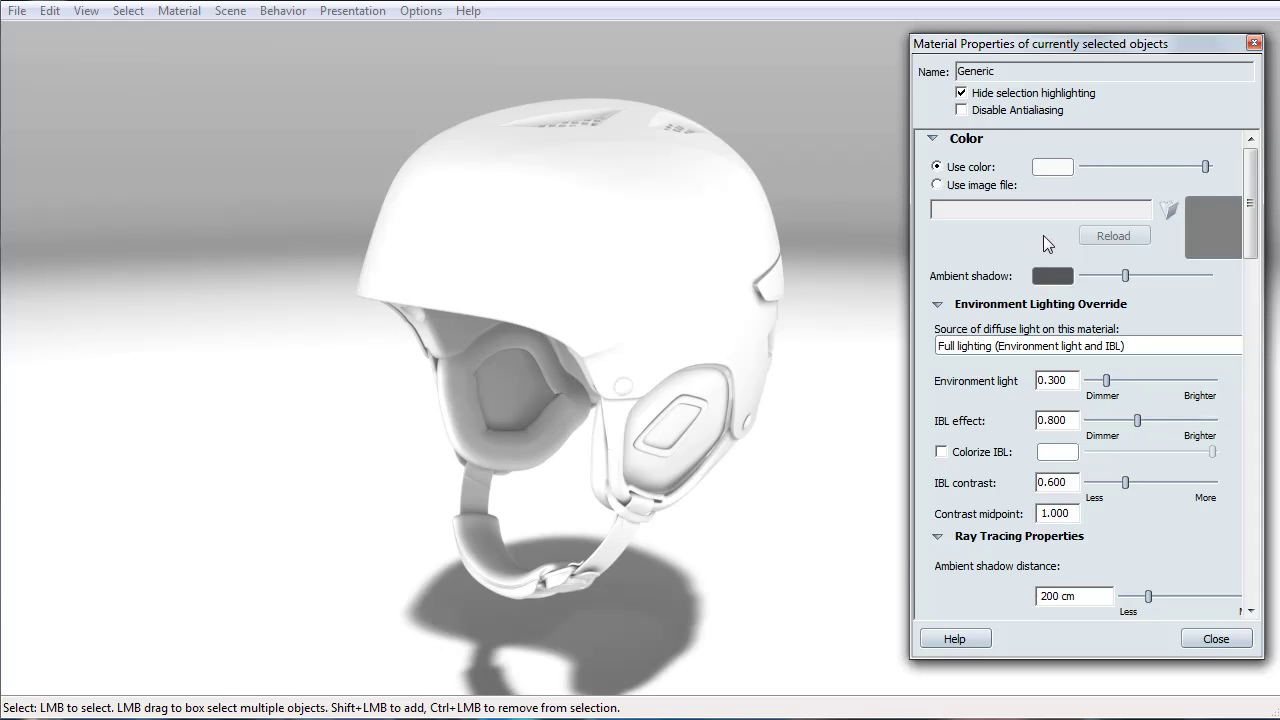
{"action": "left_click_drag", "start_coordinate": [1250, 200], "coordinate": [1250, 290]}
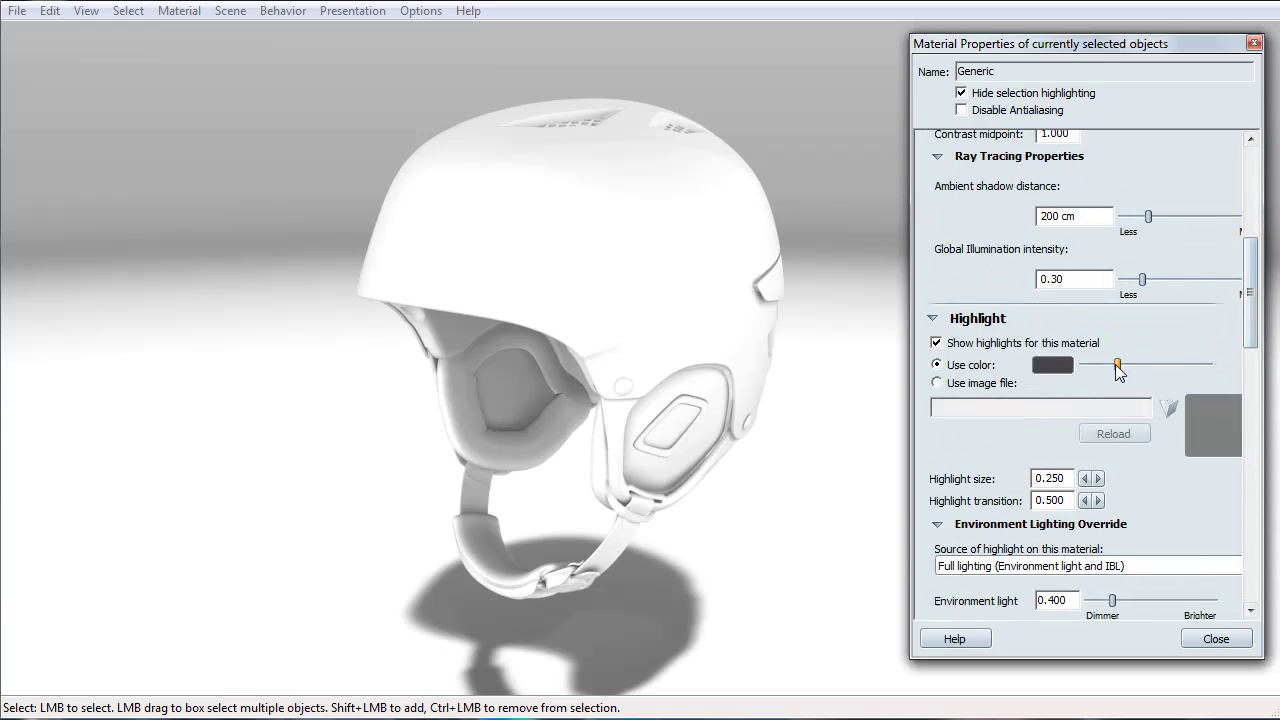
{"action": "left_click_drag", "start_coordinate": [1120, 365], "coordinate": [1035, 378]}
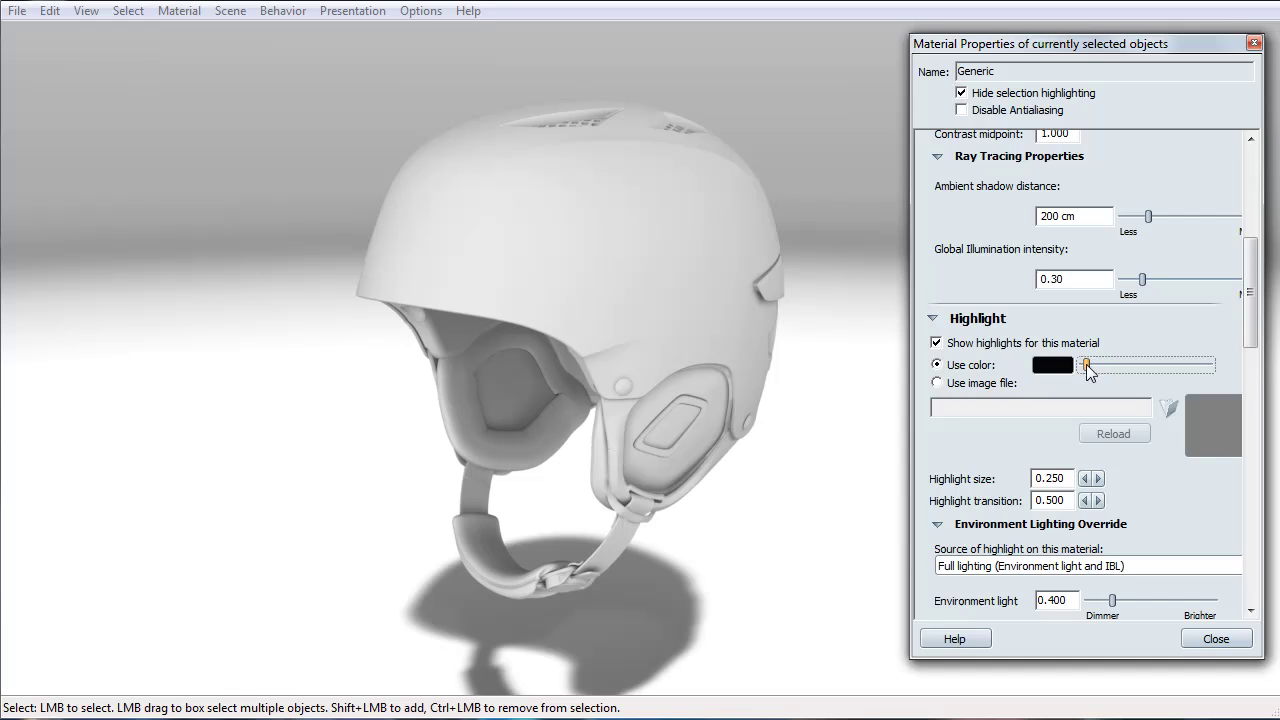
{"action": "left_click_drag", "start_coordinate": [1087, 364], "coordinate": [1094, 367]}
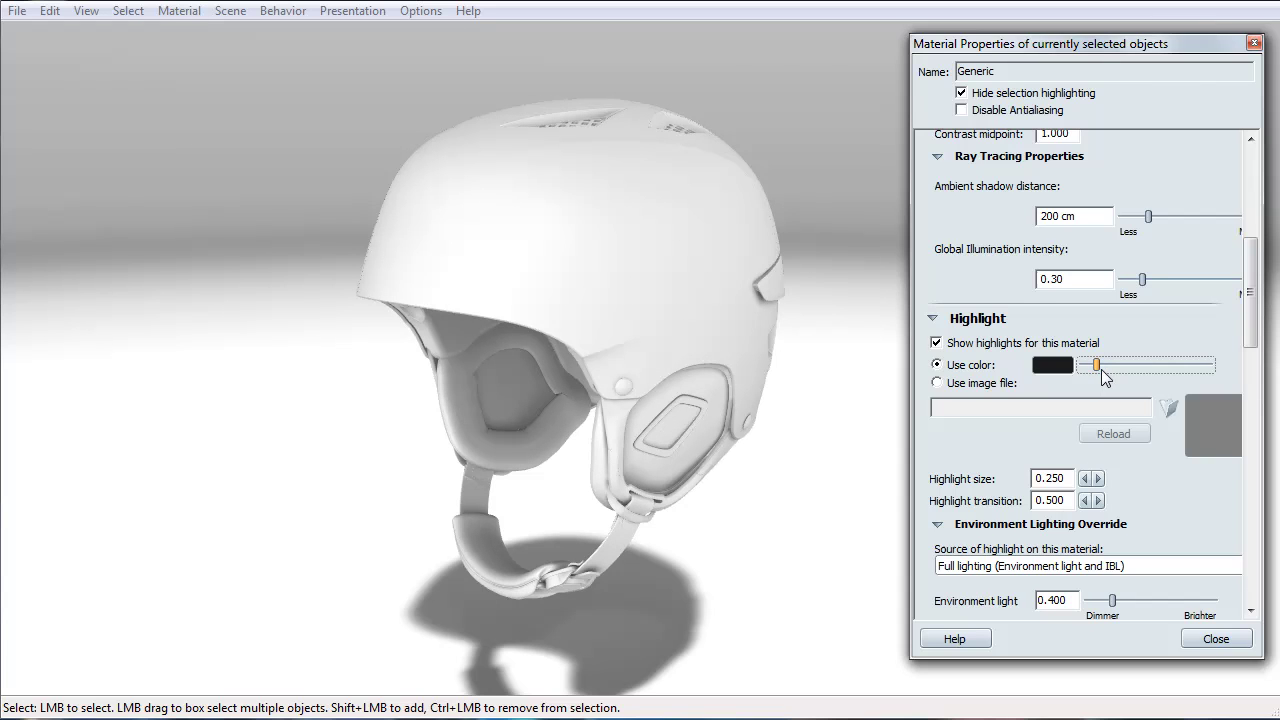
{"action": "right_click_drag", "start_coordinate": [790, 600], "coordinate": [780, 289]}
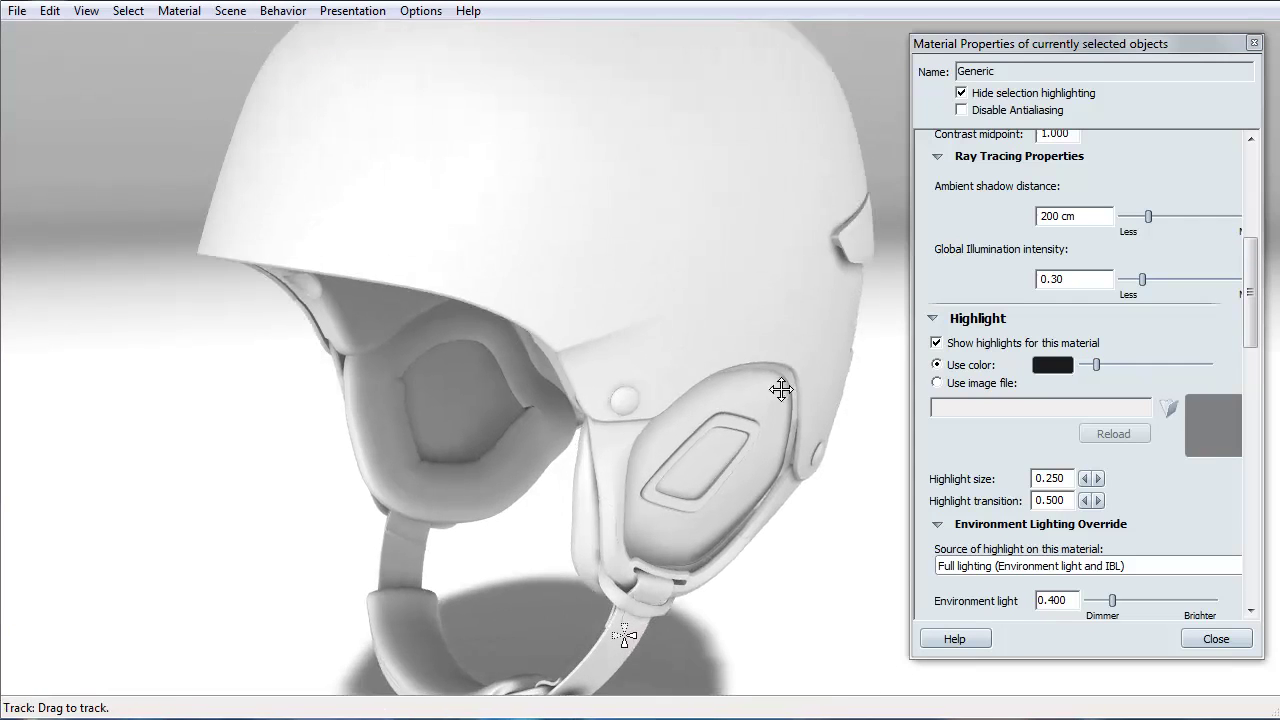
{"action": "left_click_drag", "start_coordinate": [800, 330], "coordinate": [560, 400]}
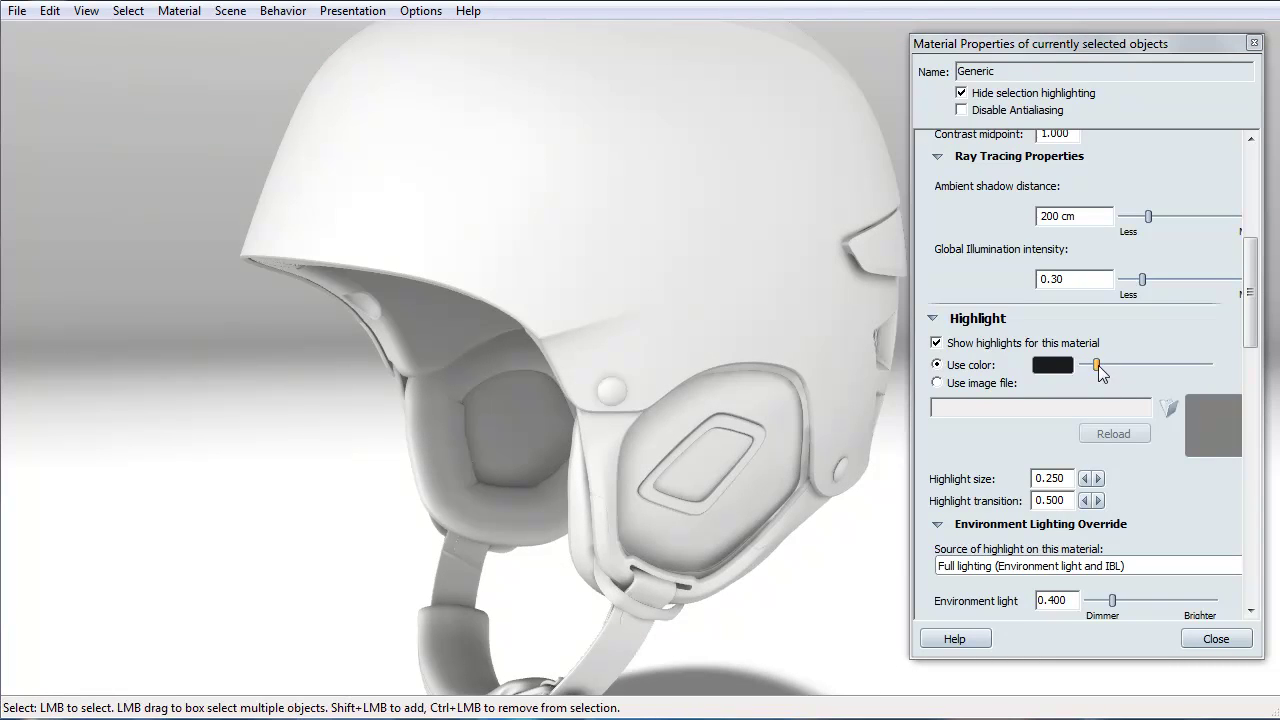
{"action": "left_click_drag", "start_coordinate": [1098, 365], "coordinate": [1103, 365]}
{"action": "left_click_drag", "start_coordinate": [900, 410], "coordinate": [539, 182]}
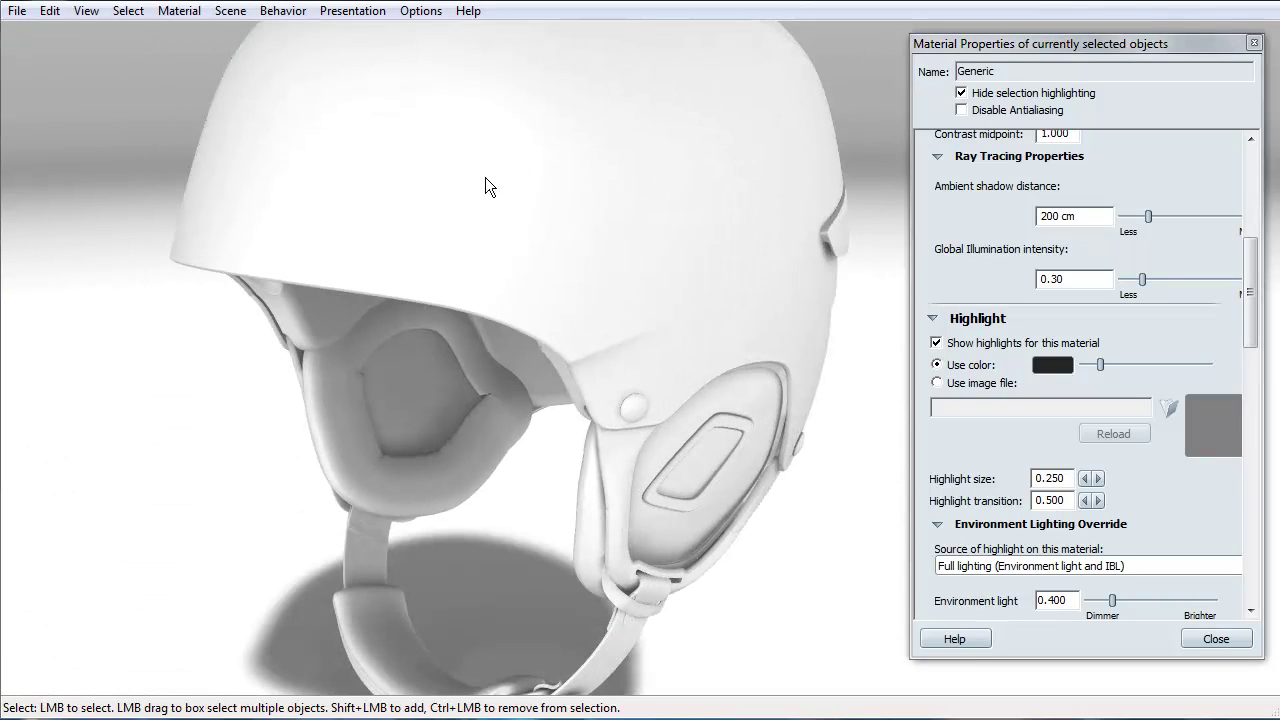
{"action": "left_click_drag", "start_coordinate": [720, 589], "coordinate": [329, 506]}
{"action": "right_click_drag", "start_coordinate": [329, 506], "coordinate": [500, 420]}
{"action": "left_click_drag", "start_coordinate": [603, 168], "coordinate": [624, 636]}
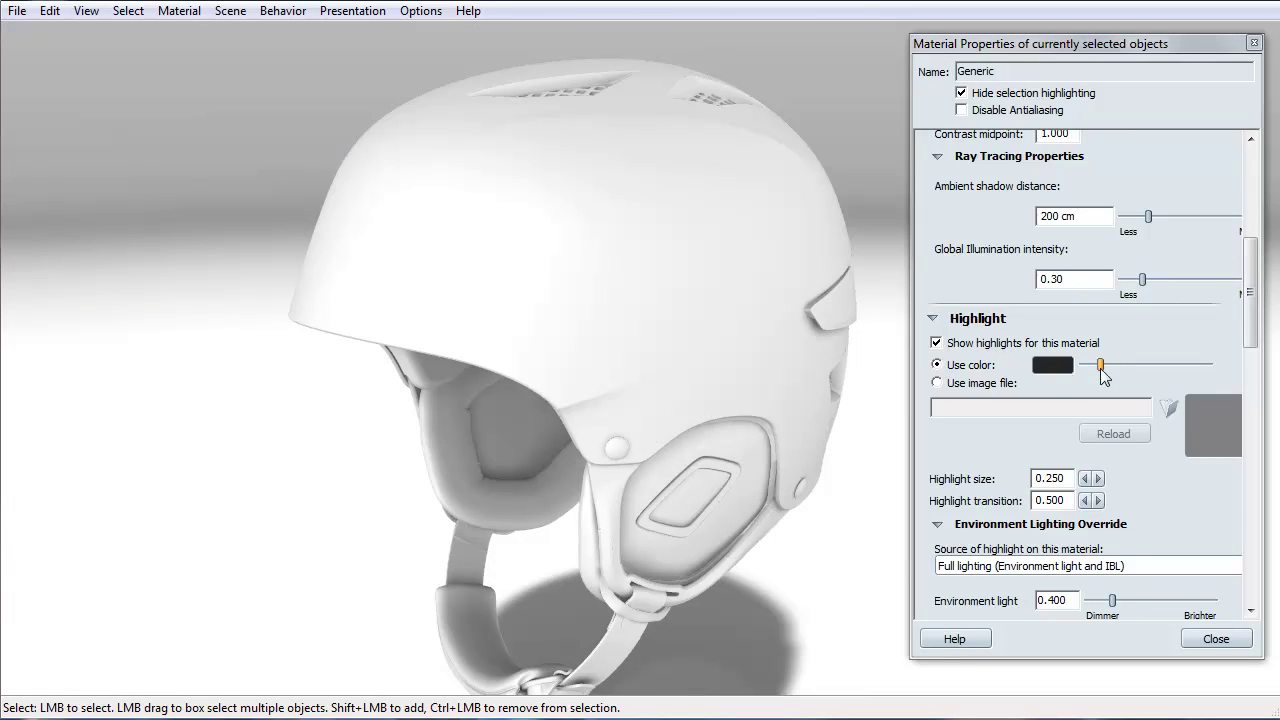
Set the highlight colour's HSV brightness, trying 30 and settling on 15
{"action": "left_click", "coordinate": [1058, 366]}
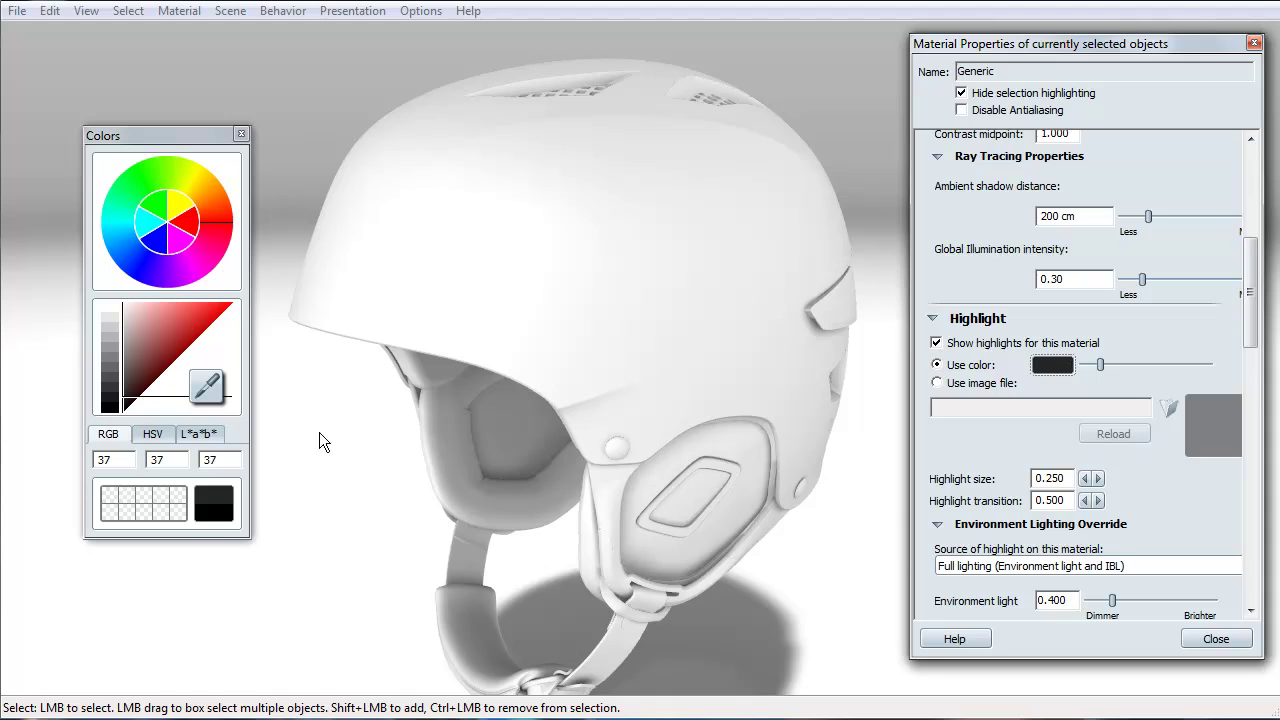
{"action": "left_click", "coordinate": [158, 437]}
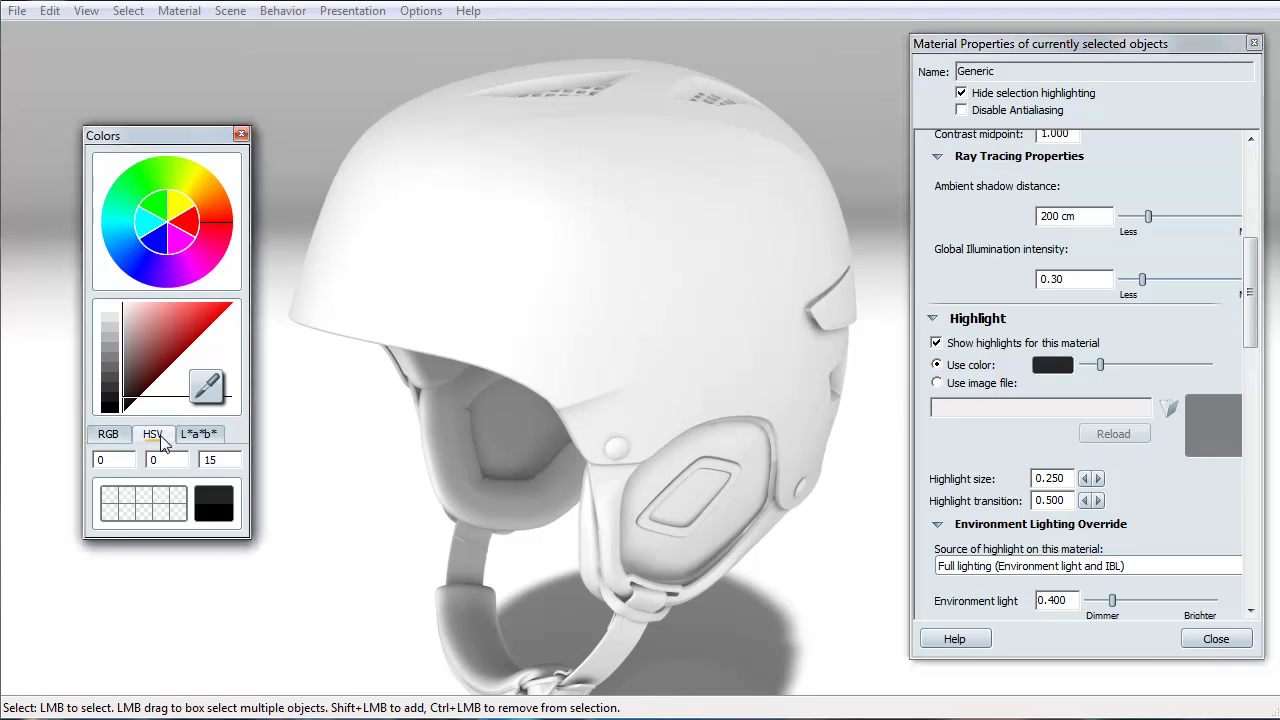
{"action": "double_click", "coordinate": [208, 459]}
{"action": "type", "text": "30"}
{"action": "key", "text": "Return"}
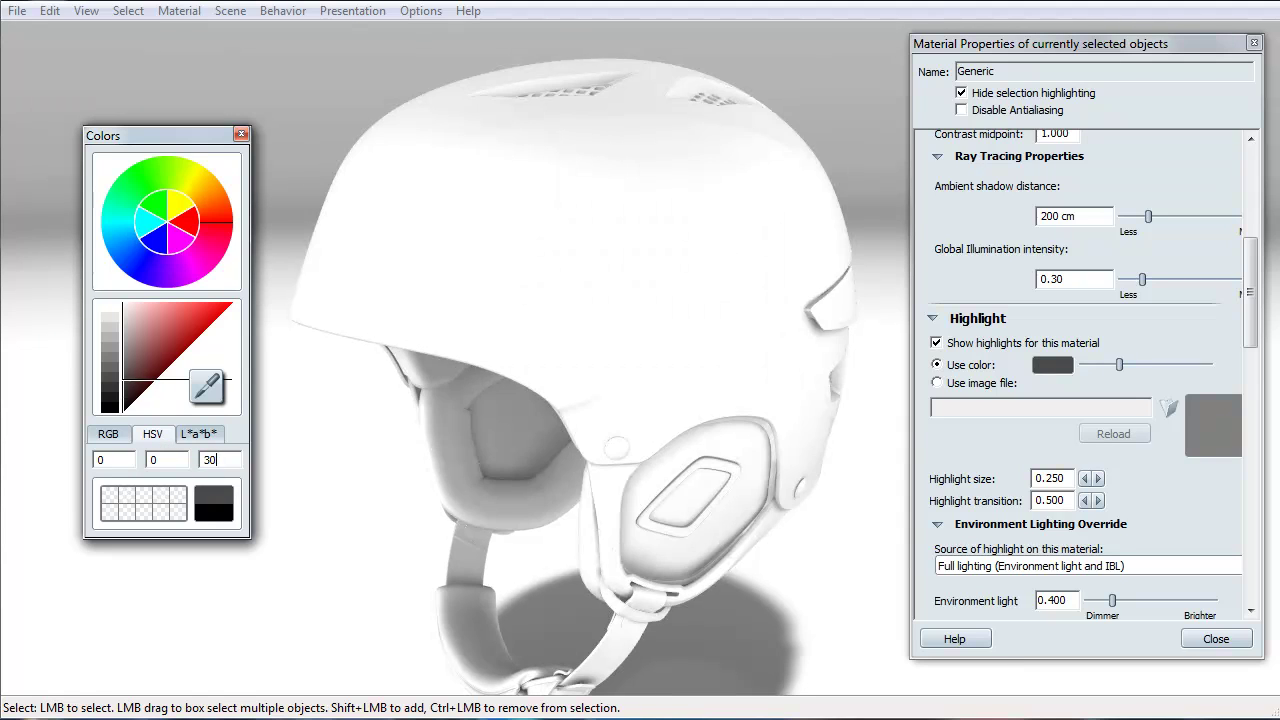
{"action": "type", "text": "15"}
{"action": "key", "text": "Return"}
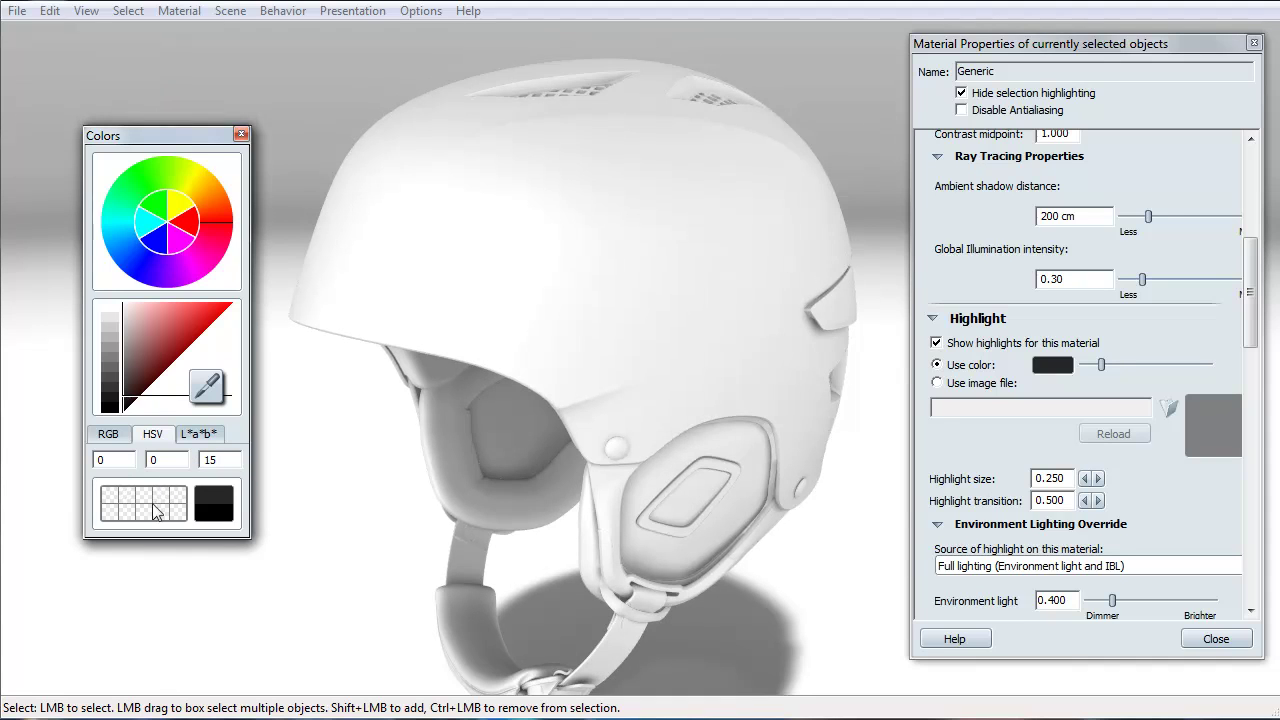
{"action": "left_click", "coordinate": [242, 128]}
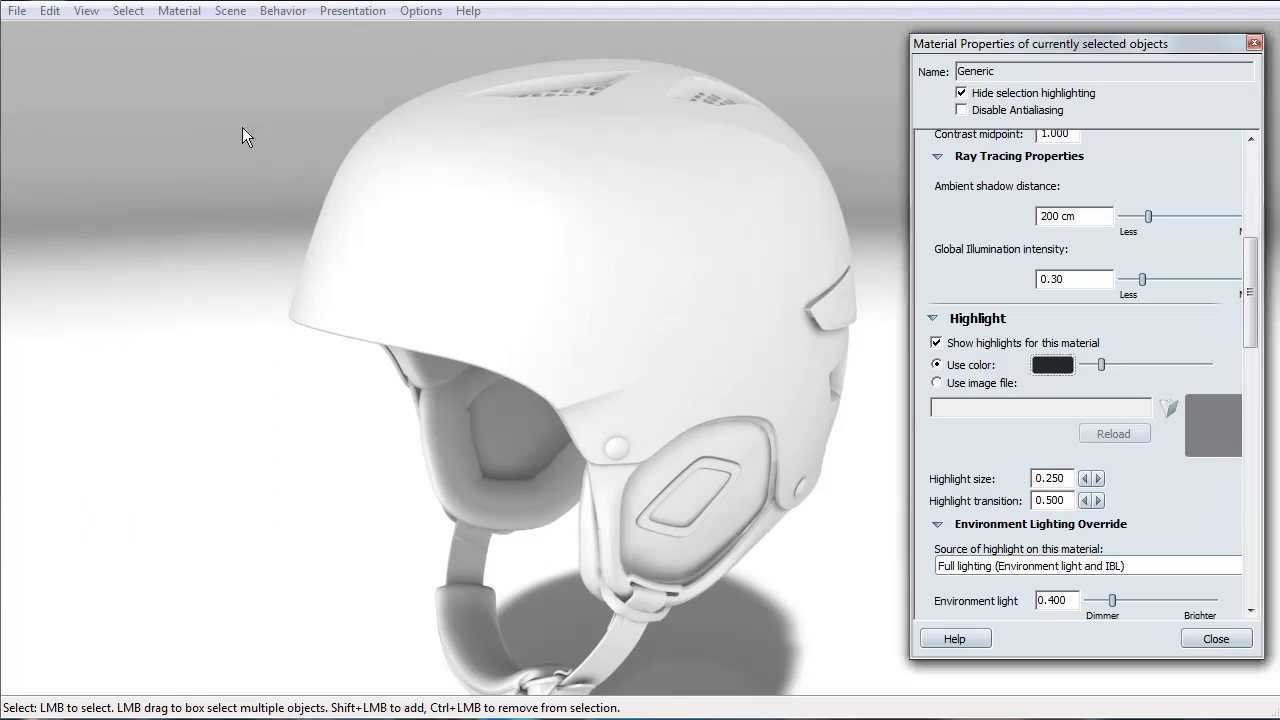
Set Highlight size to 0.550 and Highlight transition to 0.800 with the spinner arrows
{"action": "left_click_drag", "start_coordinate": [766, 523], "coordinate": [789, 531], "text": "alt"}
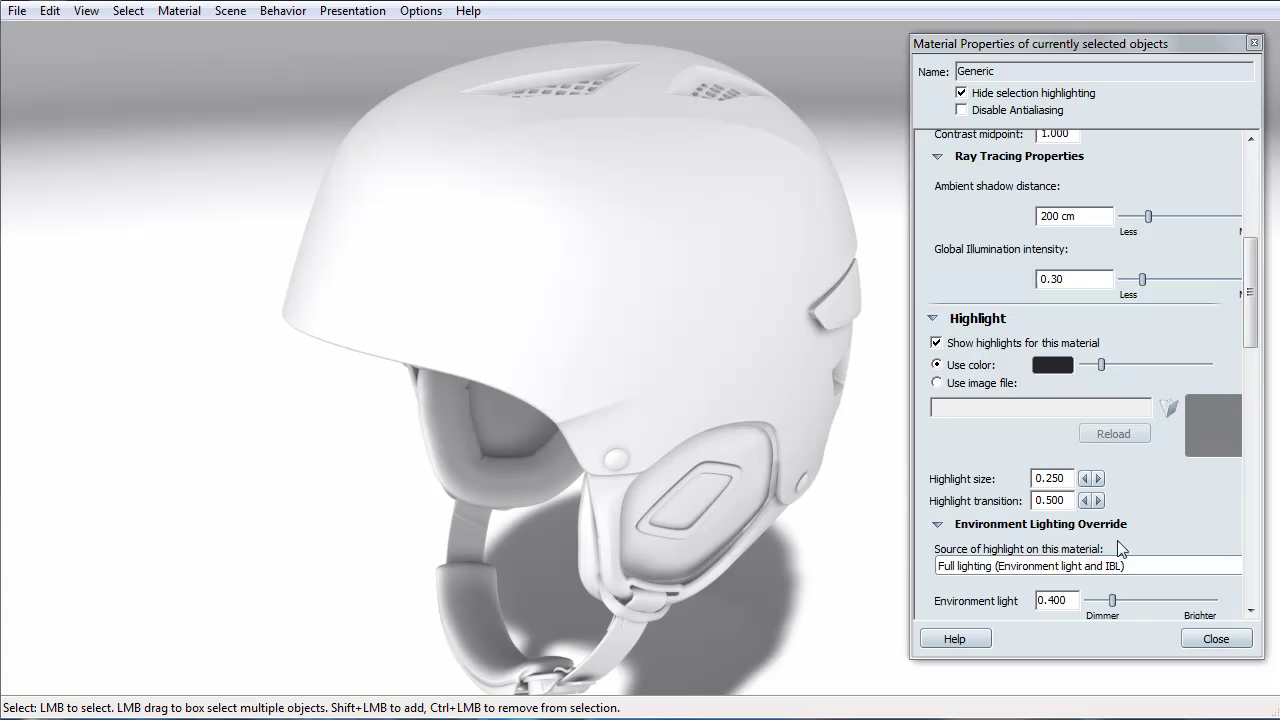
{"action": "left_click", "coordinate": [1098, 500]}
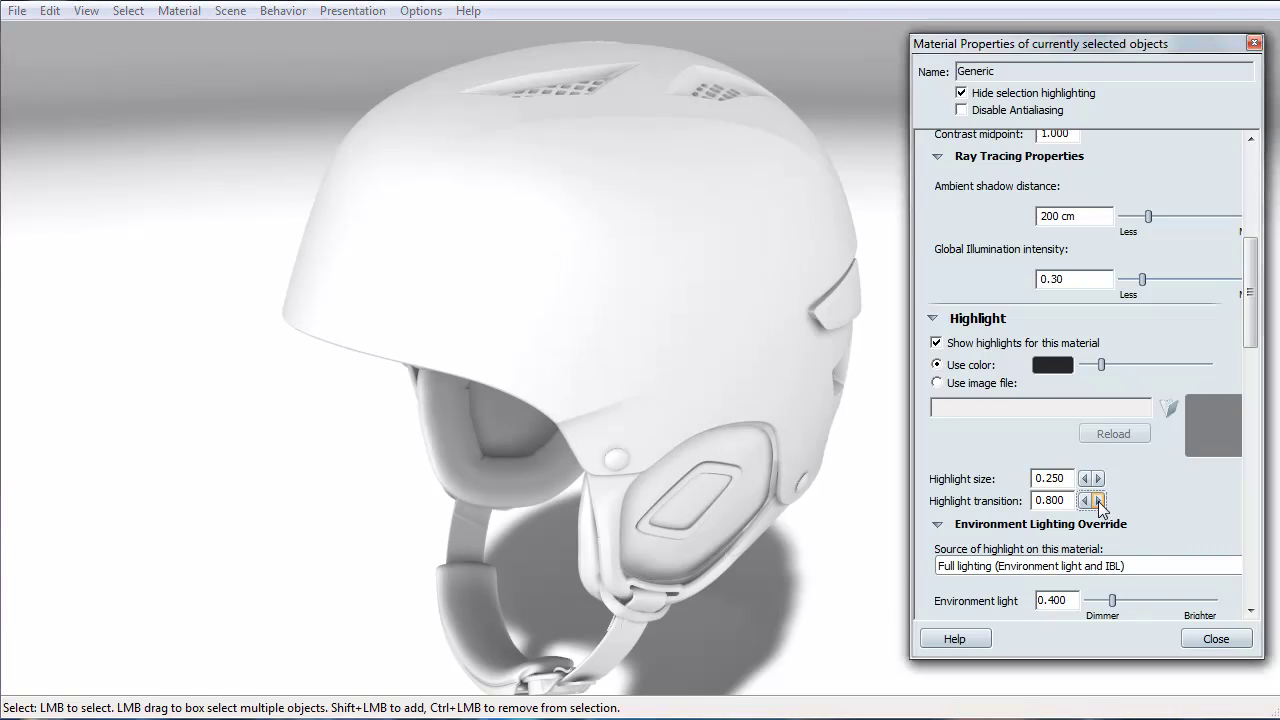
{"action": "left_click", "coordinate": [1098, 478]}
{"action": "left_click", "coordinate": [1098, 478]}
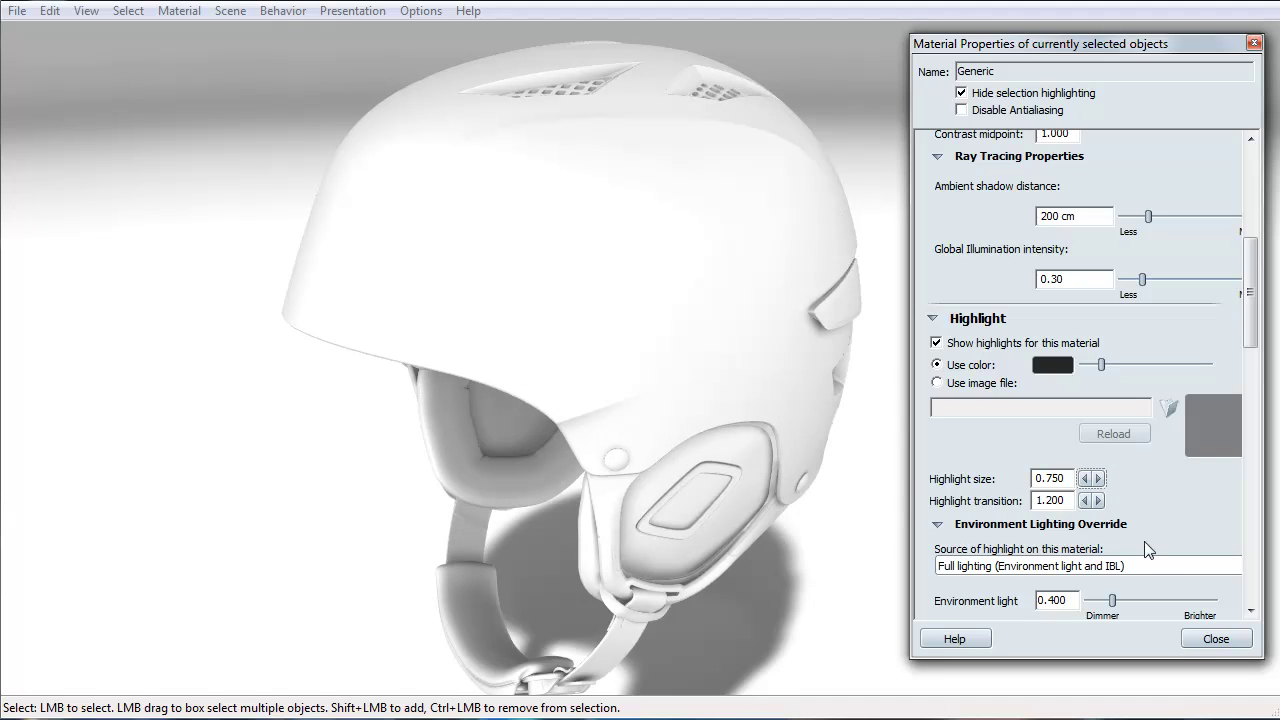
{"action": "left_click", "coordinate": [1098, 478]}
{"action": "left_click", "coordinate": [1085, 501]}
{"action": "left_click", "coordinate": [1085, 501]}
{"action": "left_click", "coordinate": [1085, 501]}
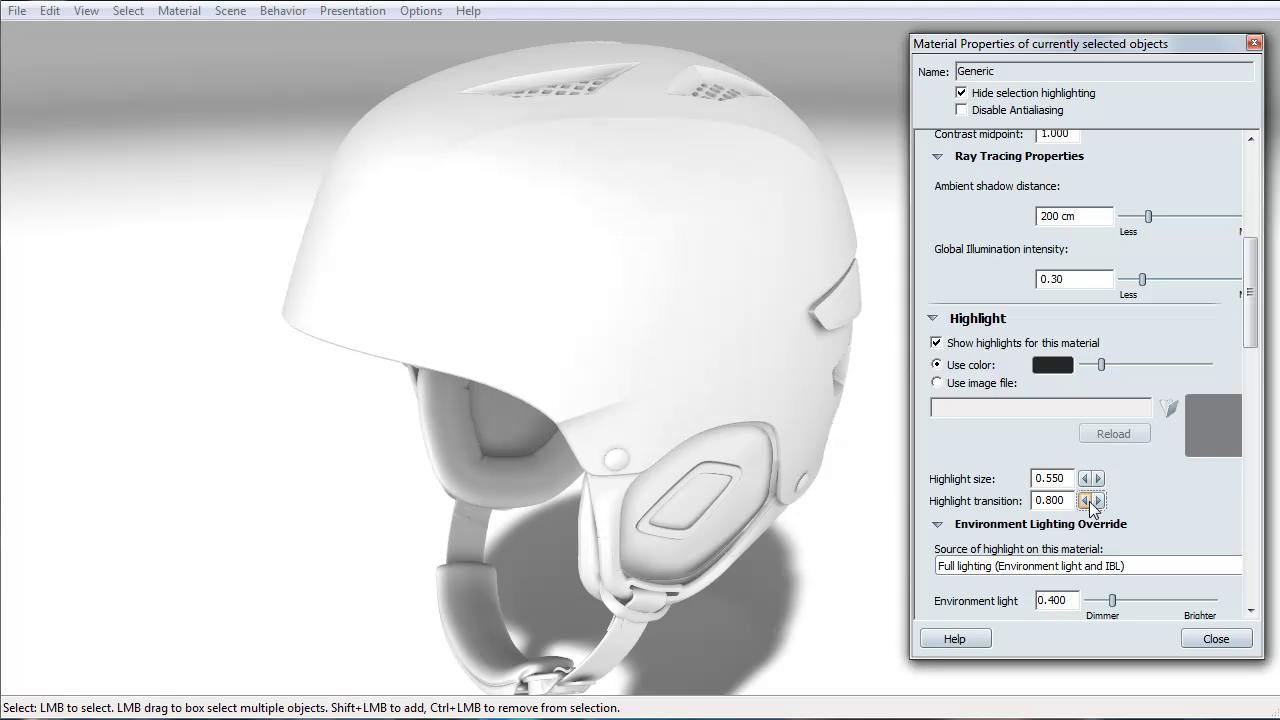
{"action": "left_click_drag", "start_coordinate": [343, 491], "coordinate": [523, 351]}
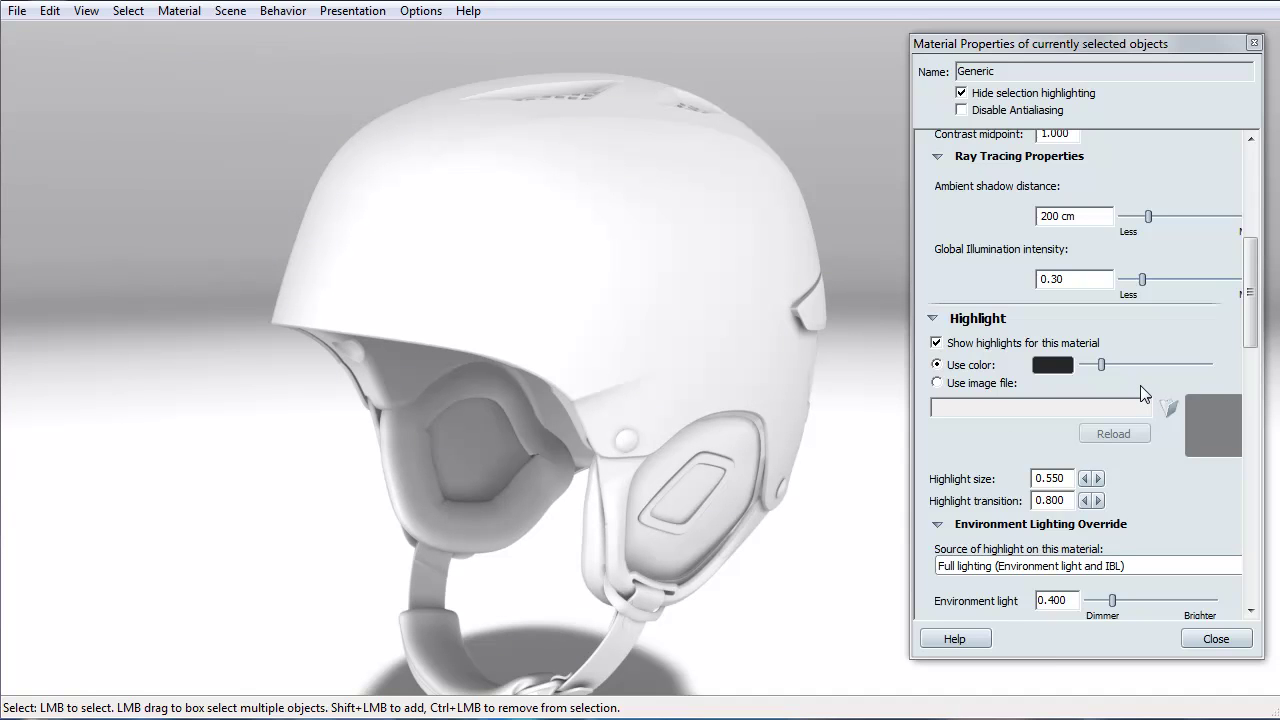
{"action": "left_click_drag", "start_coordinate": [817, 523], "coordinate": [900, 585]}
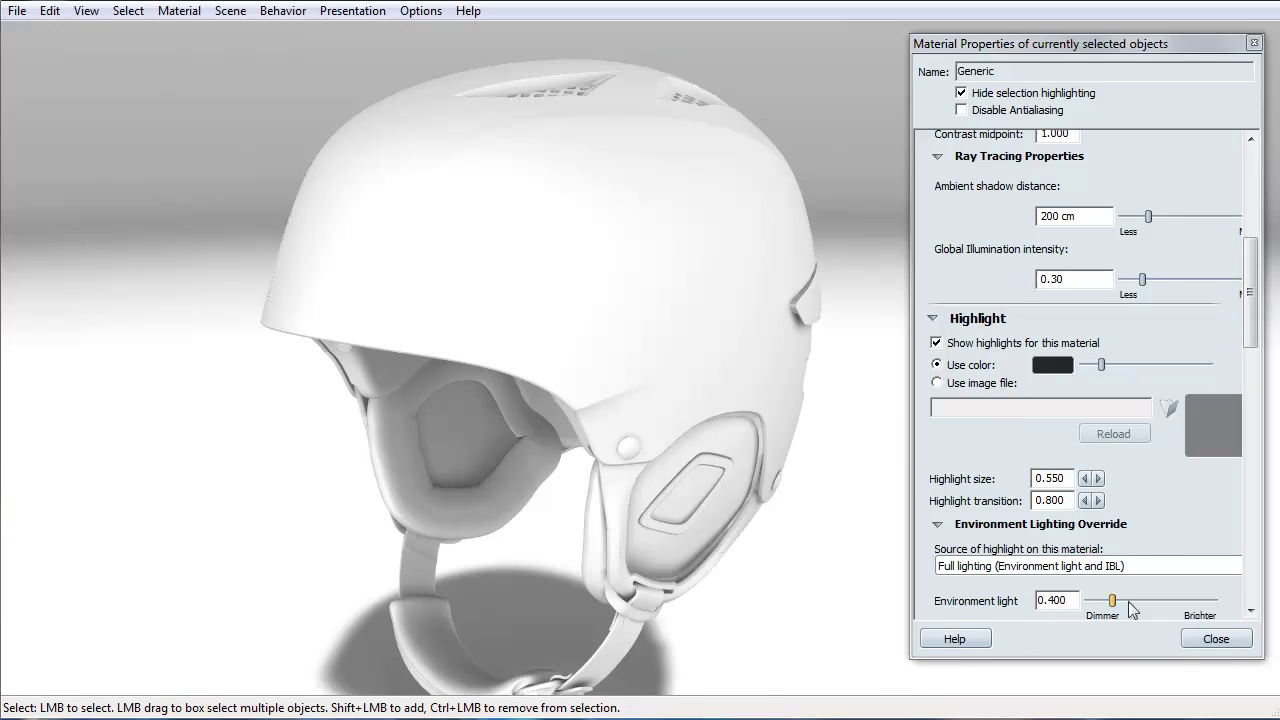
Change the highlight colour's HSV brightness to 13
{"action": "left_click_drag", "start_coordinate": [1256, 300], "coordinate": [1257, 355]}
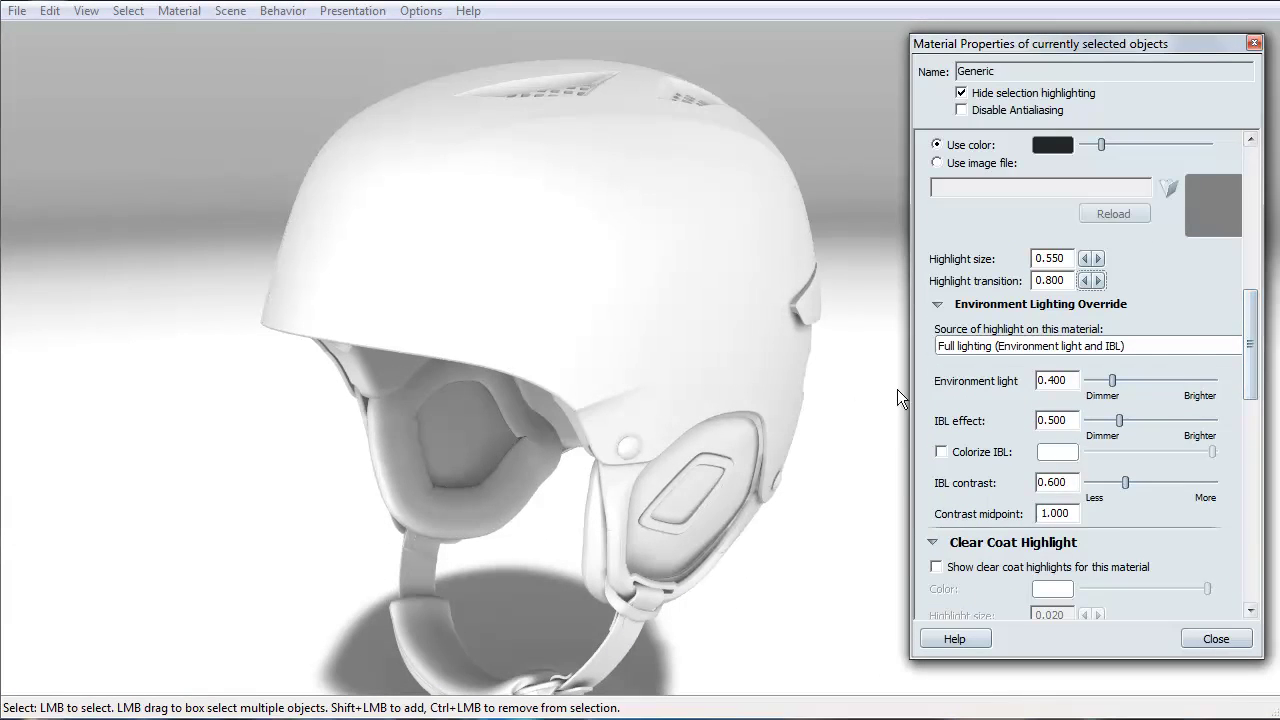
{"action": "left_click", "coordinate": [1100, 145]}
{"action": "left_click_drag", "start_coordinate": [800, 626], "coordinate": [740, 610]}
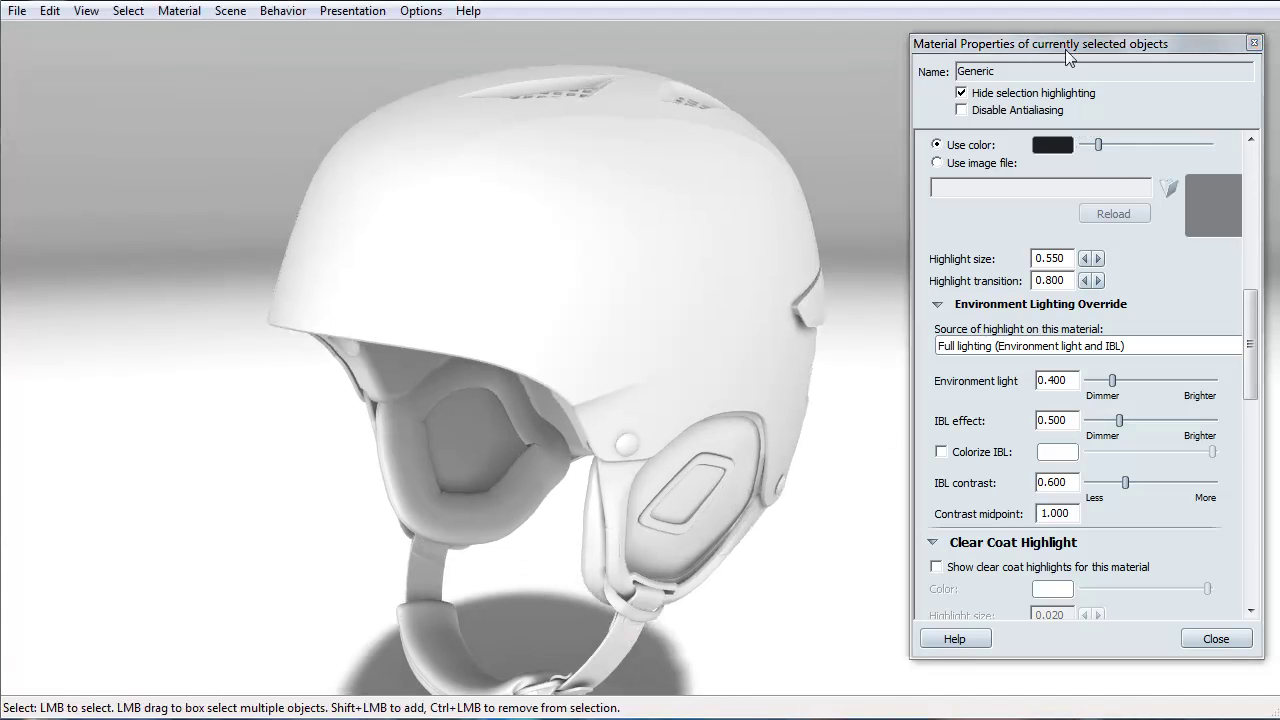
{"action": "left_click", "coordinate": [1052, 145]}
{"action": "left_click", "coordinate": [177, 458]}
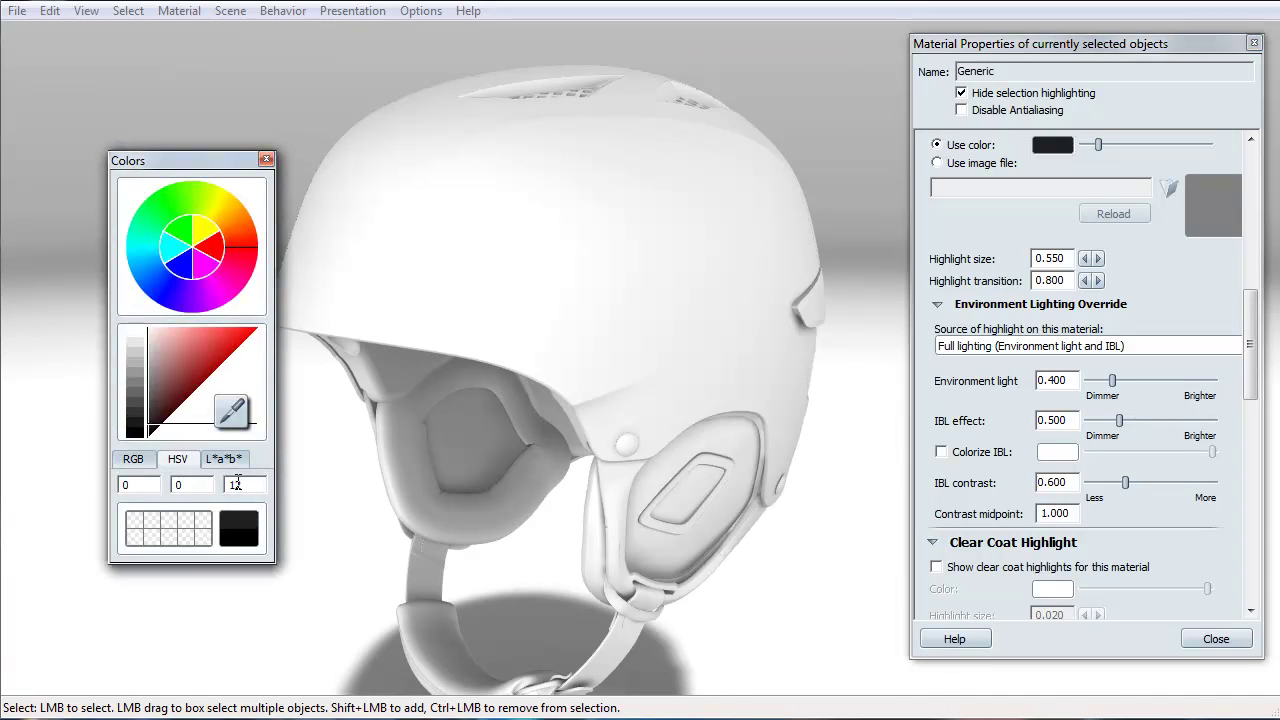
{"action": "double_click", "coordinate": [238, 484]}
{"action": "type", "text": "13"}
{"action": "left_click", "coordinate": [266, 157]}
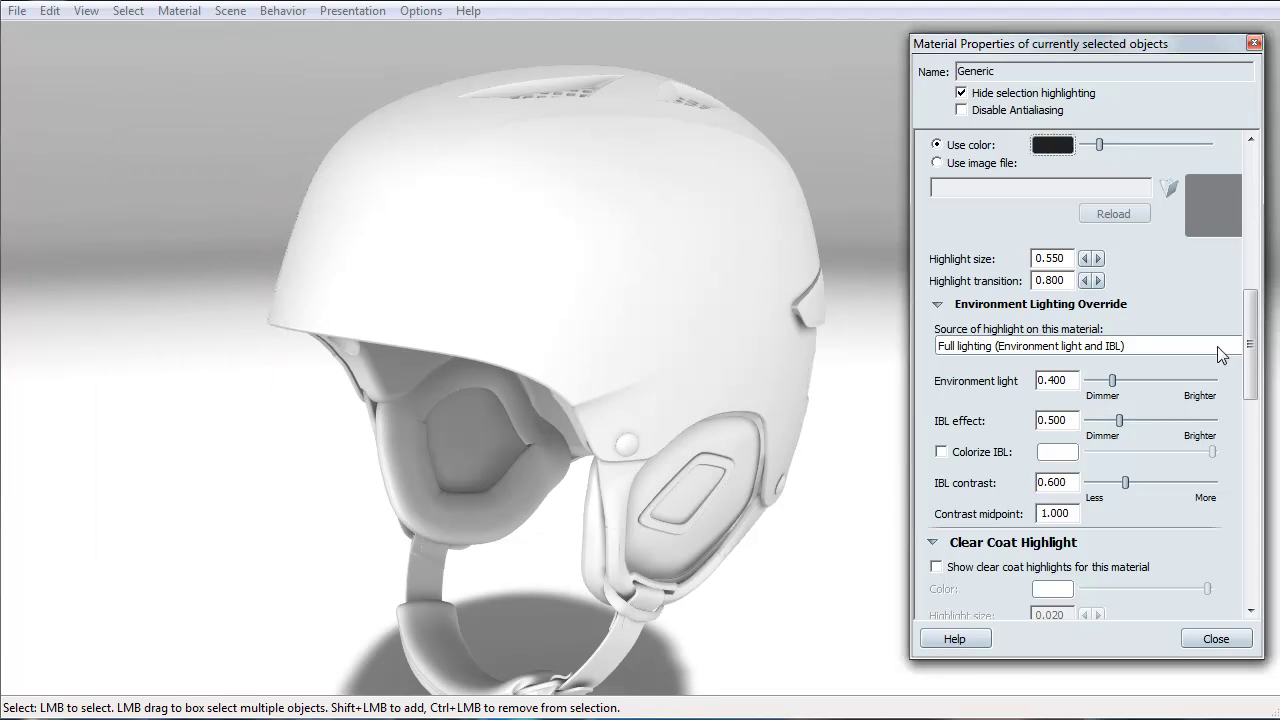
{"action": "left_click_drag", "start_coordinate": [1248, 344], "coordinate": [1274, 466]}
Enable reflections and raise overall reflectivity to 1.000 to inspect the chrome look
{"action": "left_click", "coordinate": [936, 196]}
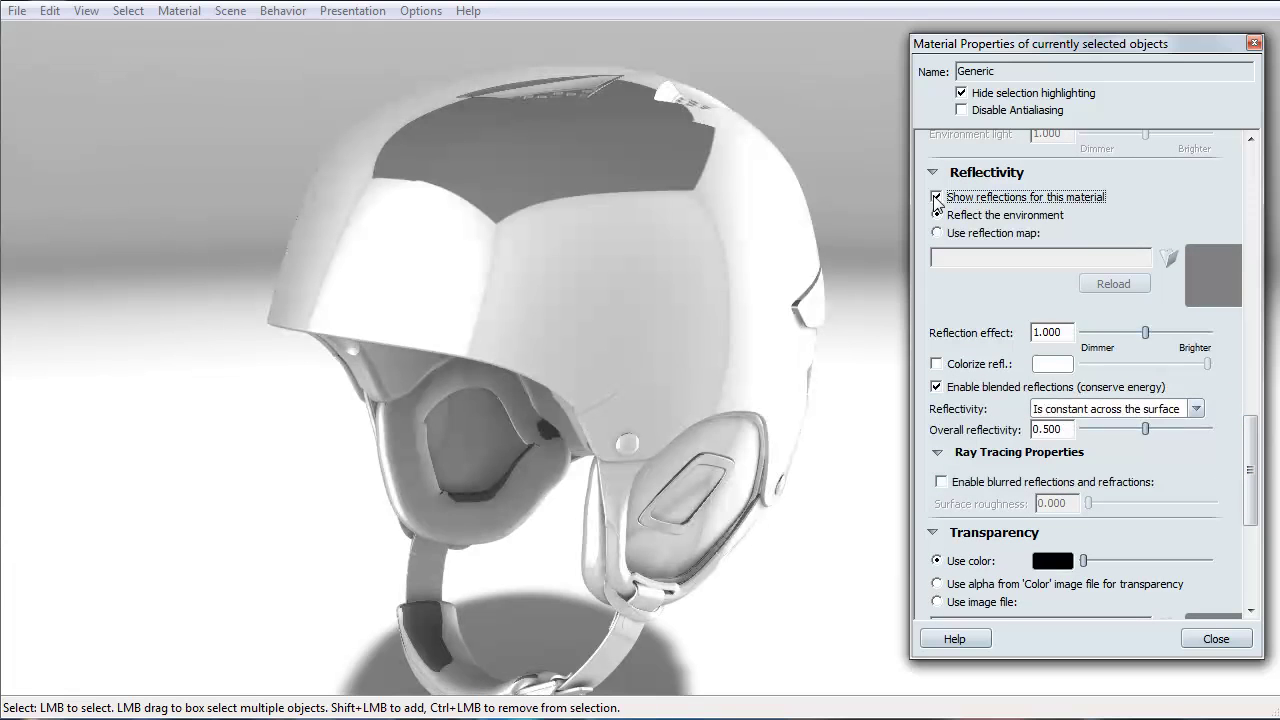
{"action": "mouse_move", "coordinate": [835, 500]}
{"action": "left_mouse_down", "text": "alt"}
{"action": "mouse_move", "coordinate": [789, 674]}
{"action": "mouse_move", "coordinate": [836, 520]}
{"action": "left_mouse_up", "text": "alt"}
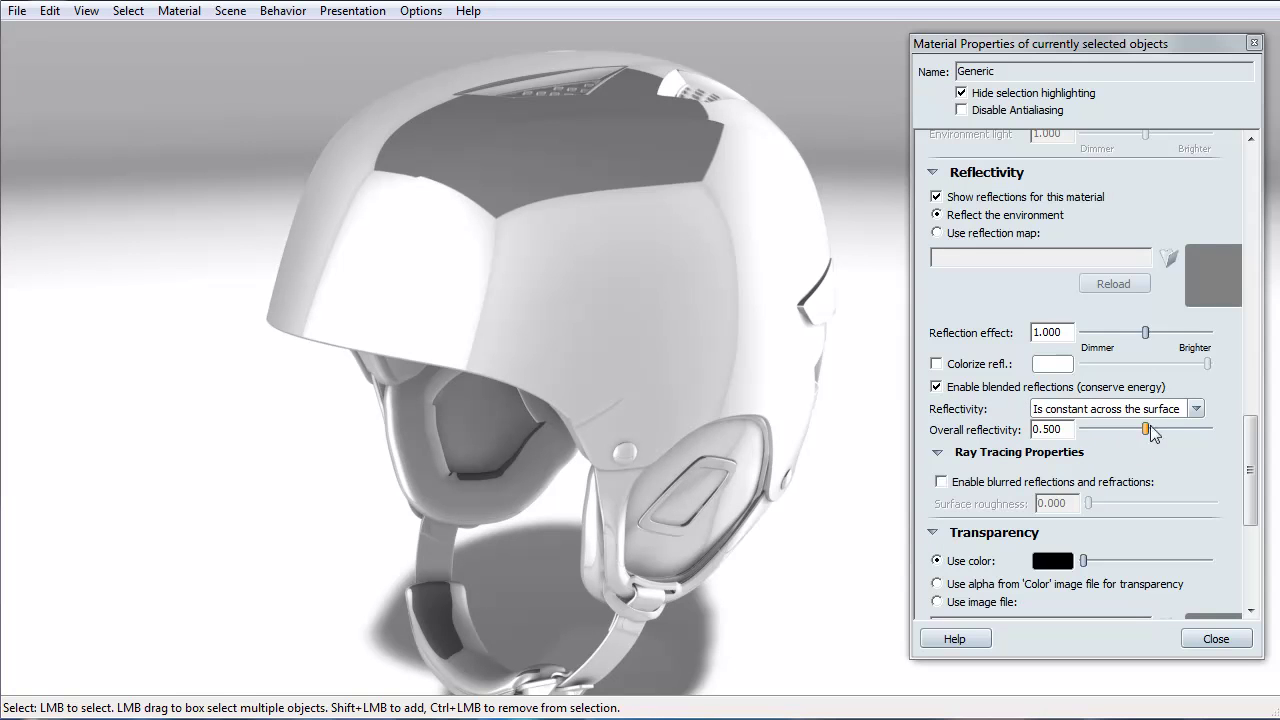
{"action": "left_click_drag", "start_coordinate": [1147, 430], "coordinate": [1244, 440]}
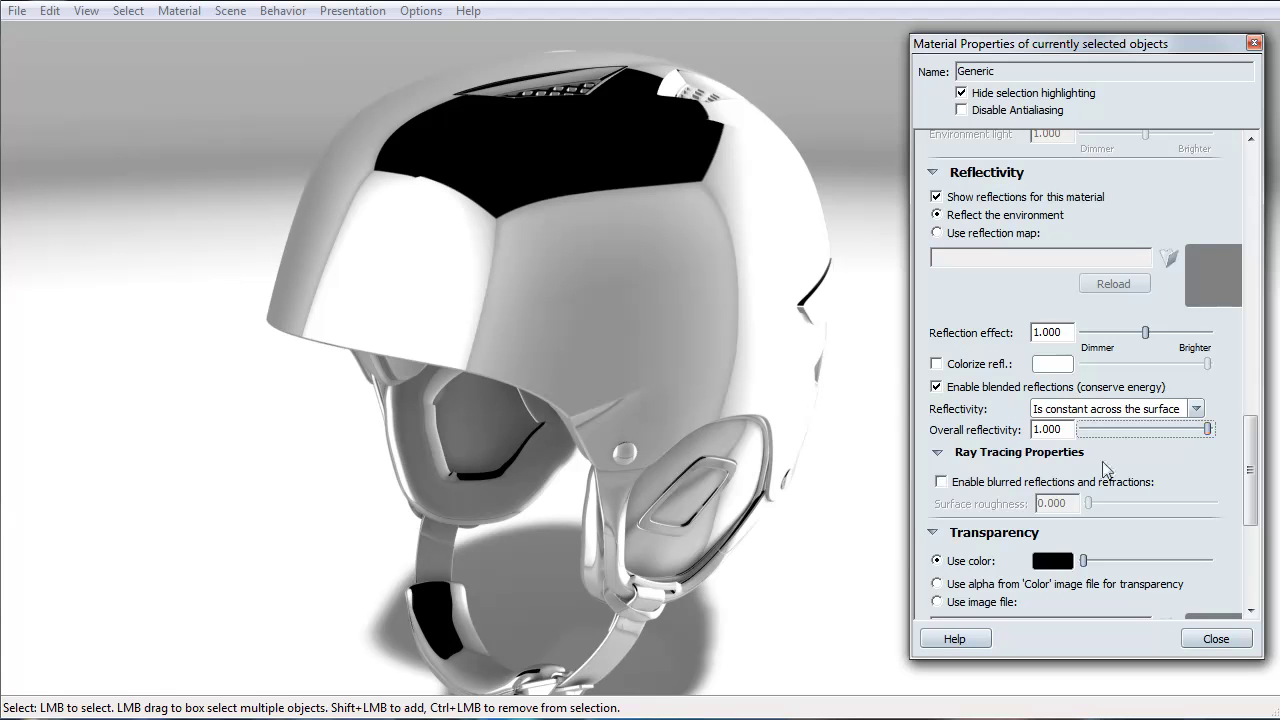
{"action": "left_click_drag", "start_coordinate": [828, 418], "coordinate": [700, 95], "text": "alt"}
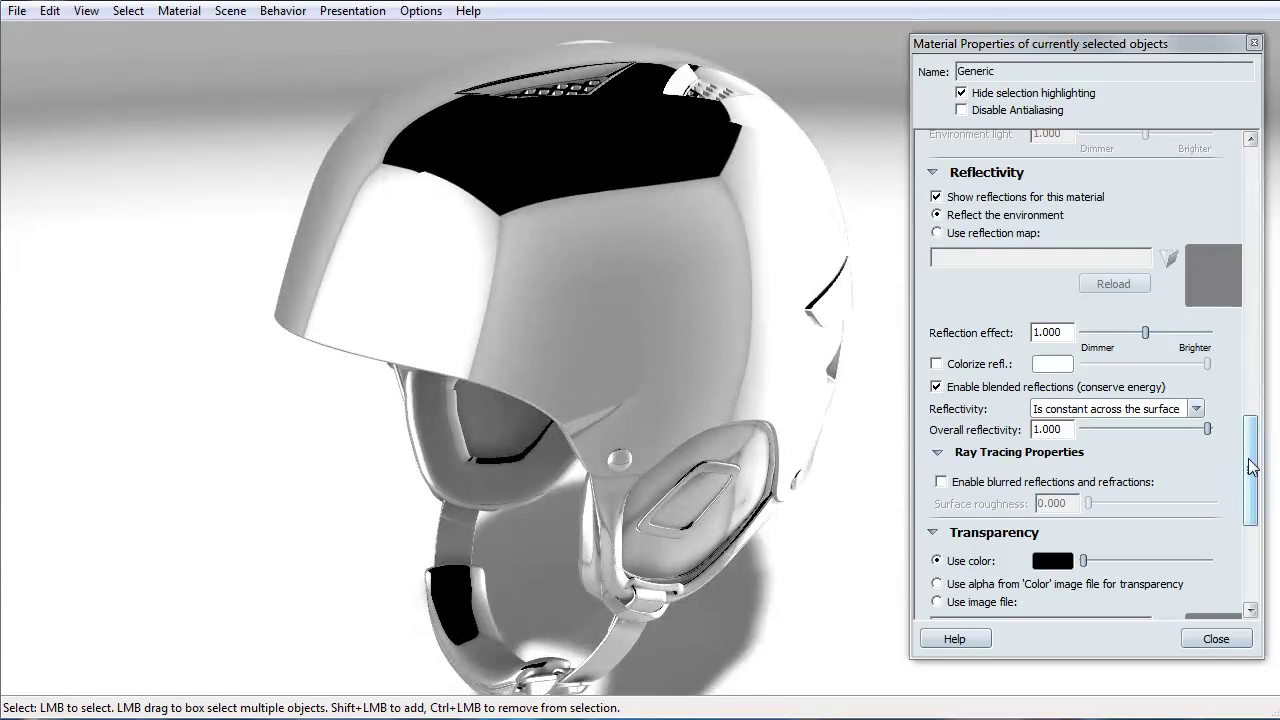
Drop overall reflectivity to 0.048 for a soft glossy white finish
{"action": "left_click_drag", "start_coordinate": [1249, 470], "coordinate": [1276, 113]}
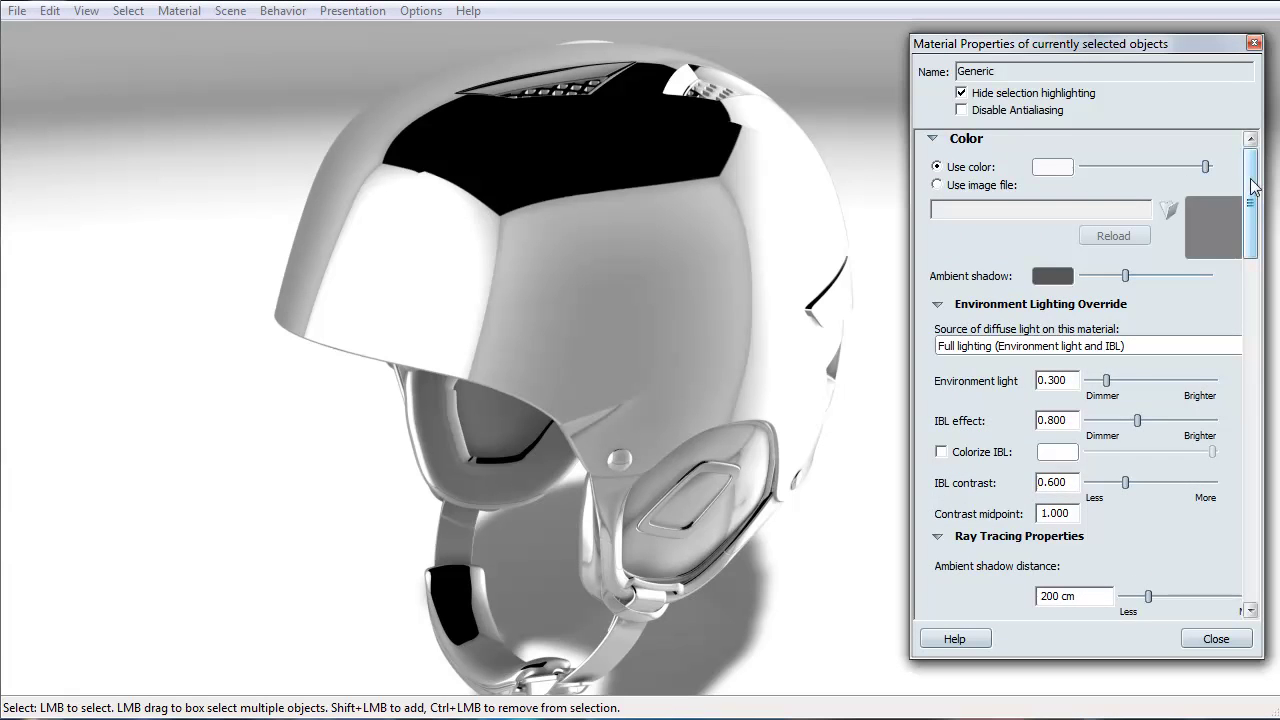
{"action": "mouse_move", "coordinate": [1250, 190]}
{"action": "left_mouse_down"}
{"action": "mouse_move", "coordinate": [1258, 482]}
{"action": "mouse_move", "coordinate": [1262, 470]}
{"action": "left_mouse_up"}
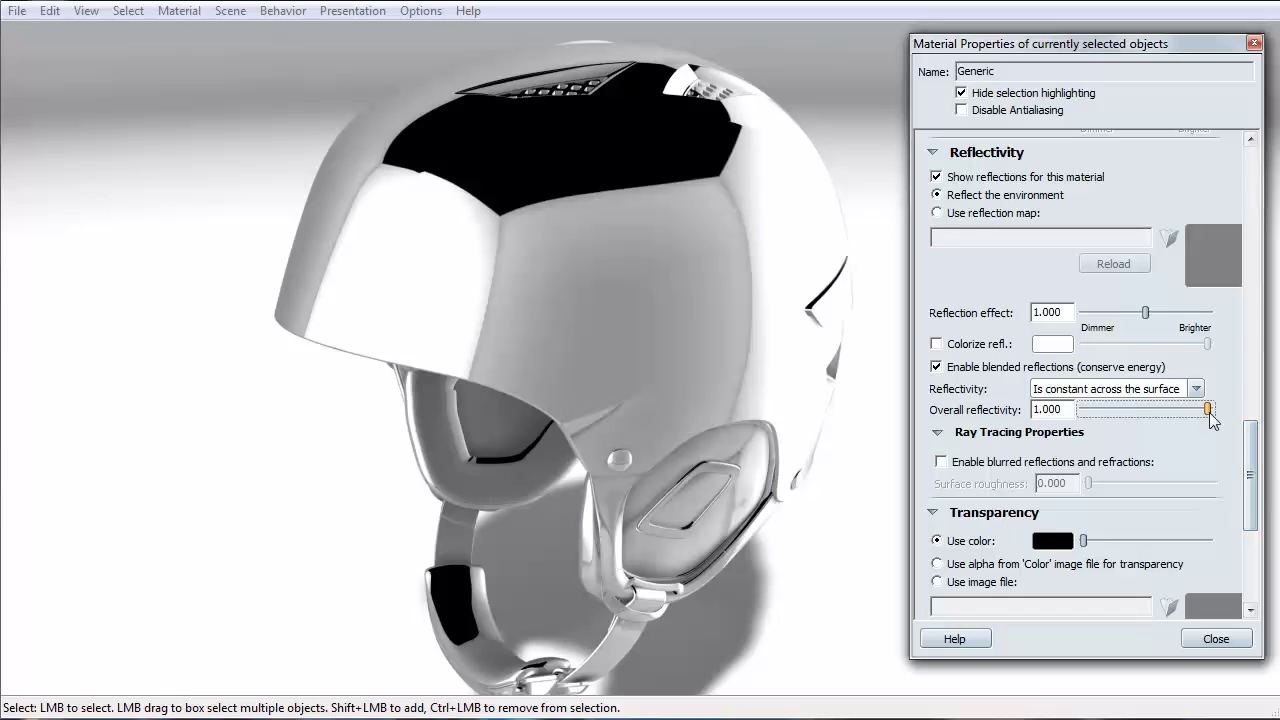
{"action": "left_click_drag", "start_coordinate": [1208, 410], "coordinate": [1089, 404]}
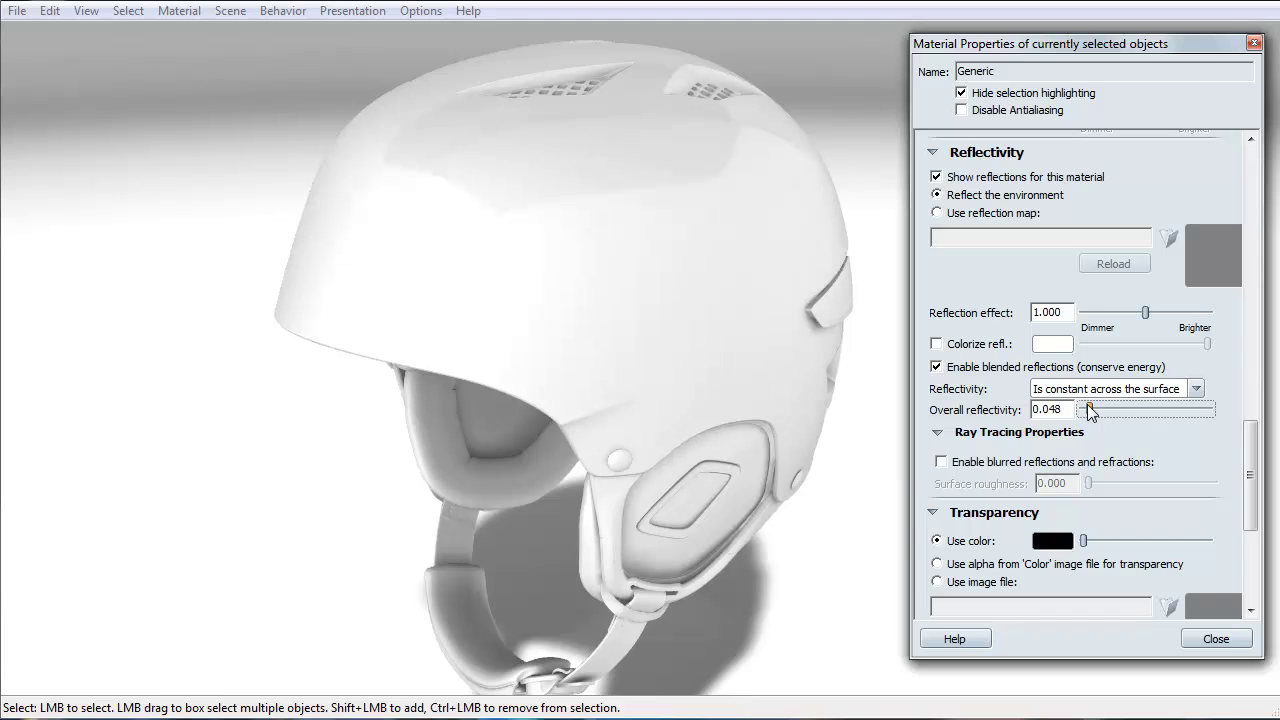
{"action": "left_click_drag", "start_coordinate": [771, 543], "coordinate": [850, 440], "text": "alt"}
{"action": "left_click", "coordinate": [1110, 392]}
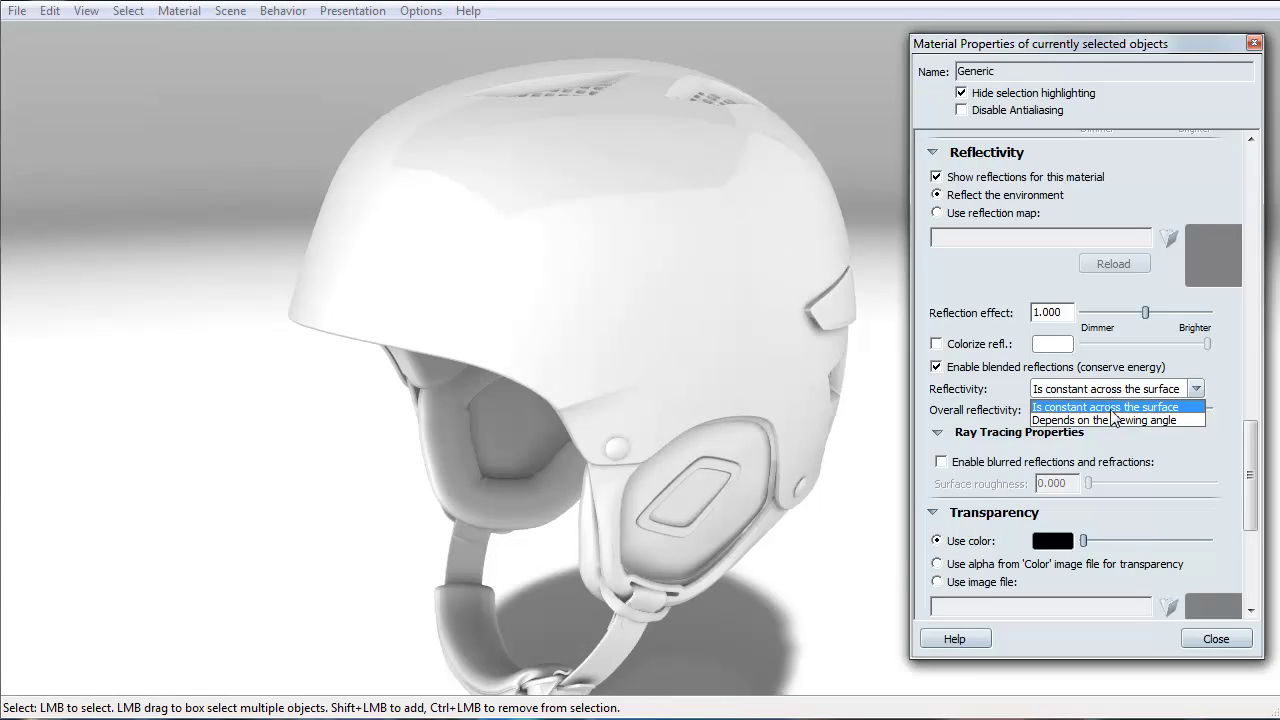
Make reflectivity view-angle dependent with Bias 0.04, Scale 0.11, Power 4.15, Max 1.00, tumbling to check
{"action": "left_click", "coordinate": [1112, 420]}
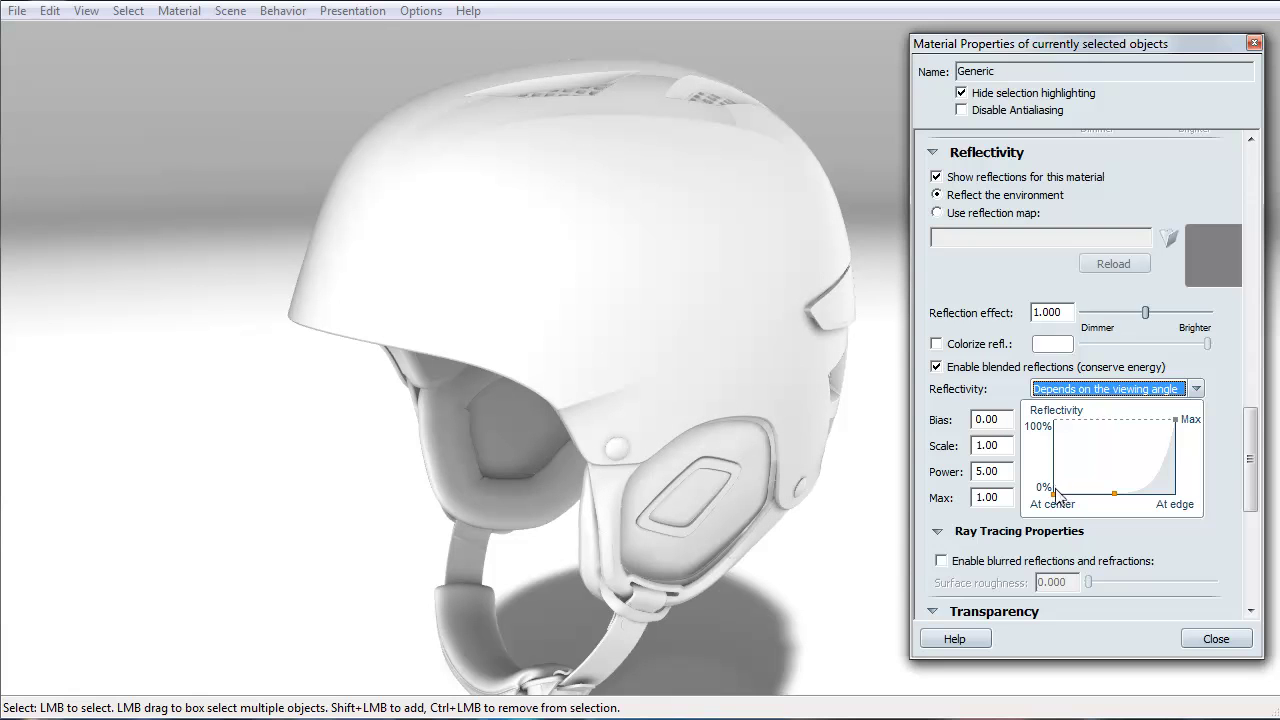
{"action": "left_click_drag", "start_coordinate": [1054, 494], "coordinate": [1054, 490]}
{"action": "left_click_drag", "start_coordinate": [752, 594], "coordinate": [829, 634], "text": "alt"}
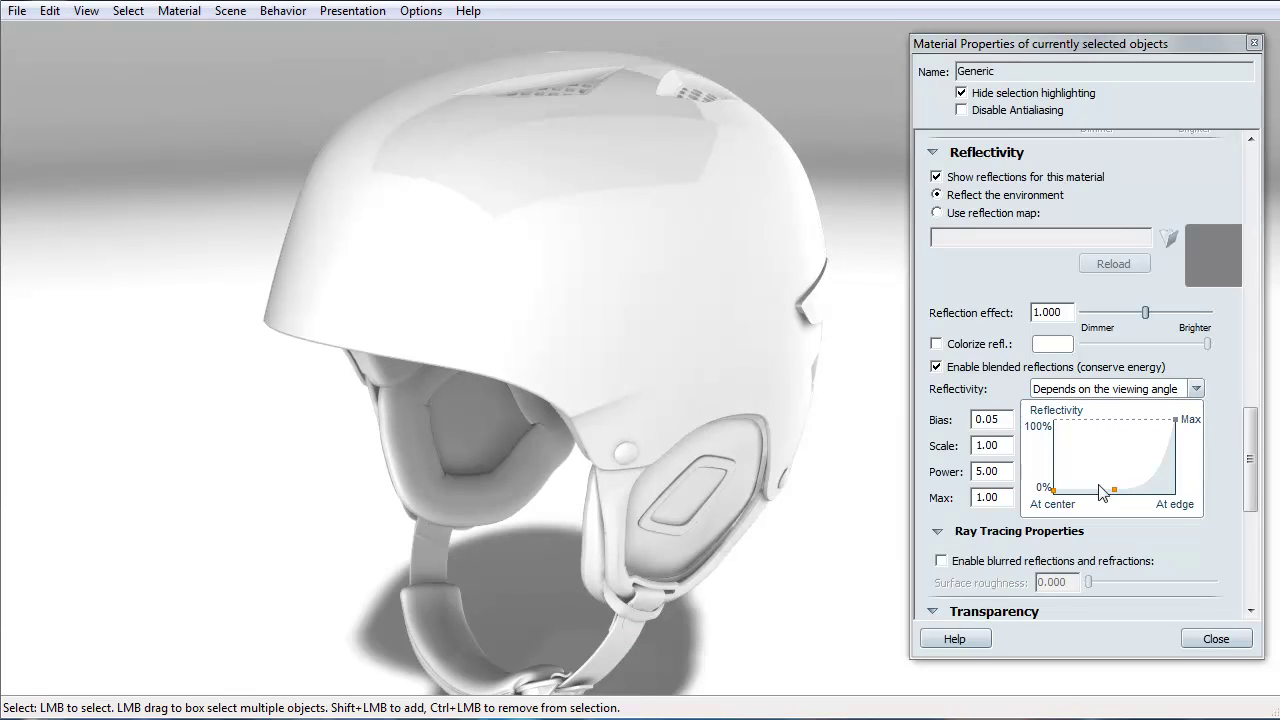
{"action": "left_click_drag", "start_coordinate": [1114, 489], "coordinate": [1158, 486]}
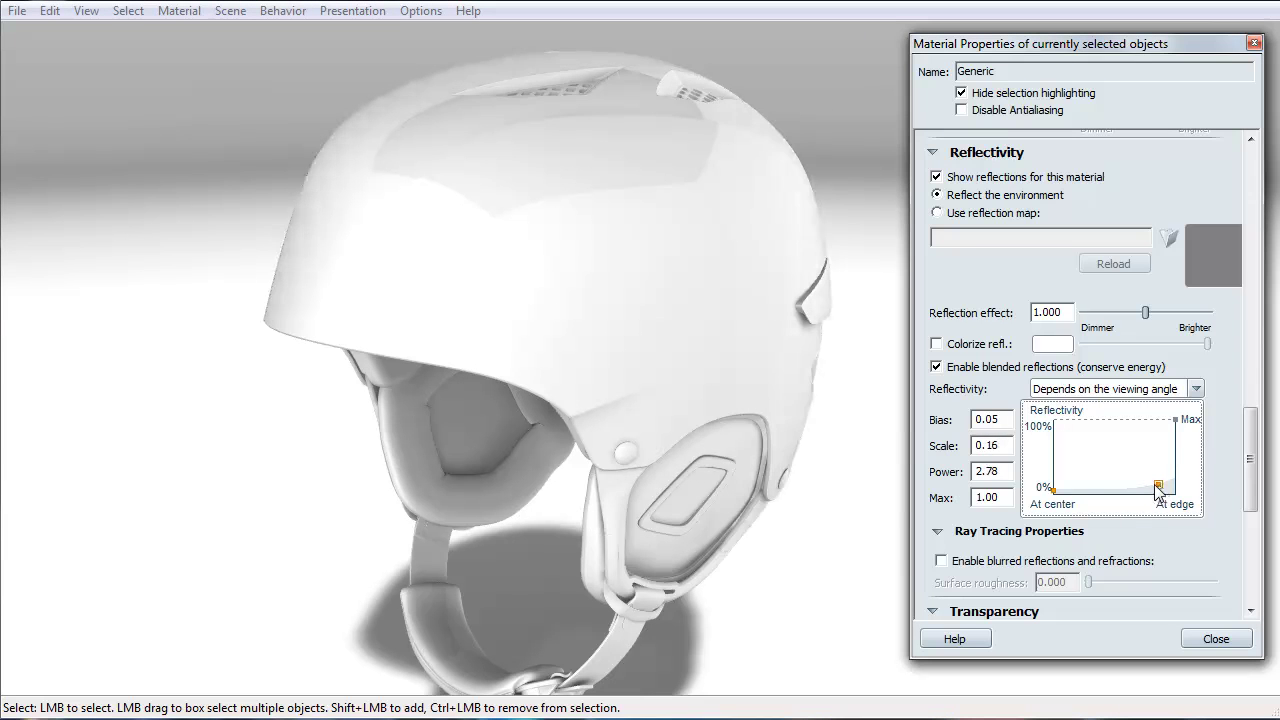
{"action": "left_click_drag", "start_coordinate": [846, 551], "coordinate": [630, 458], "text": "alt"}
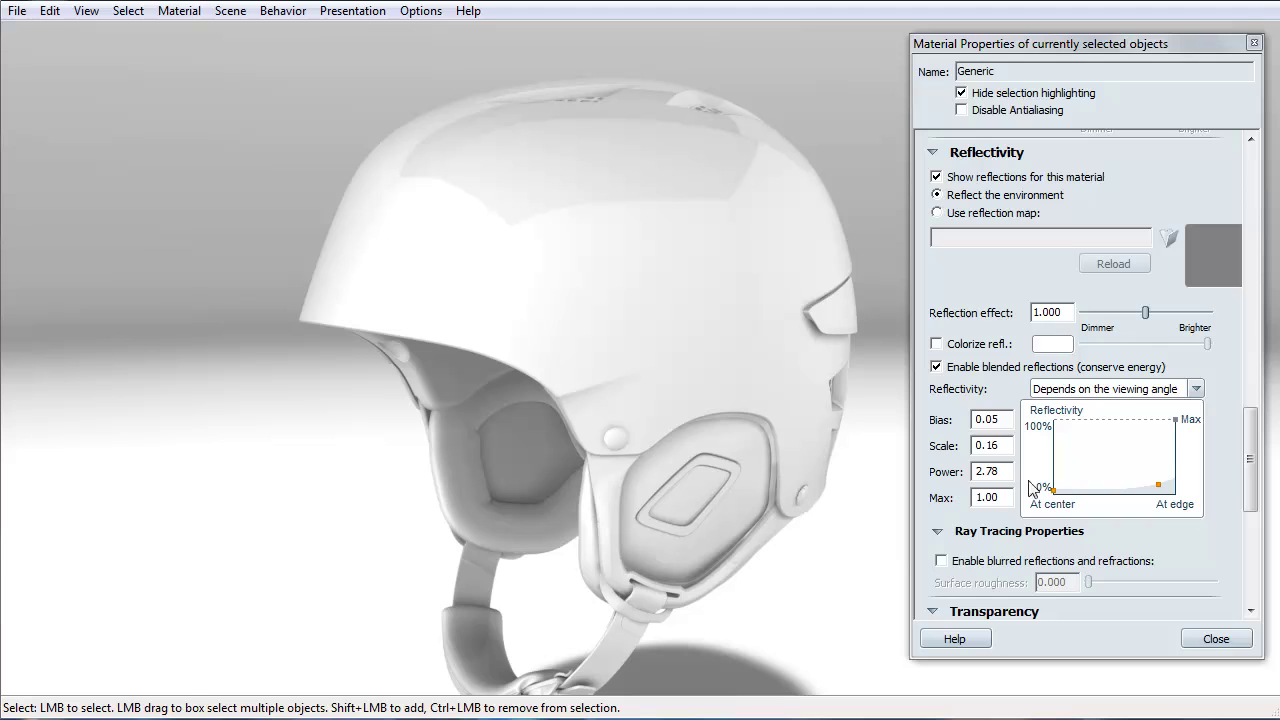
{"action": "left_click_drag", "start_coordinate": [1054, 492], "coordinate": [1057, 497]}
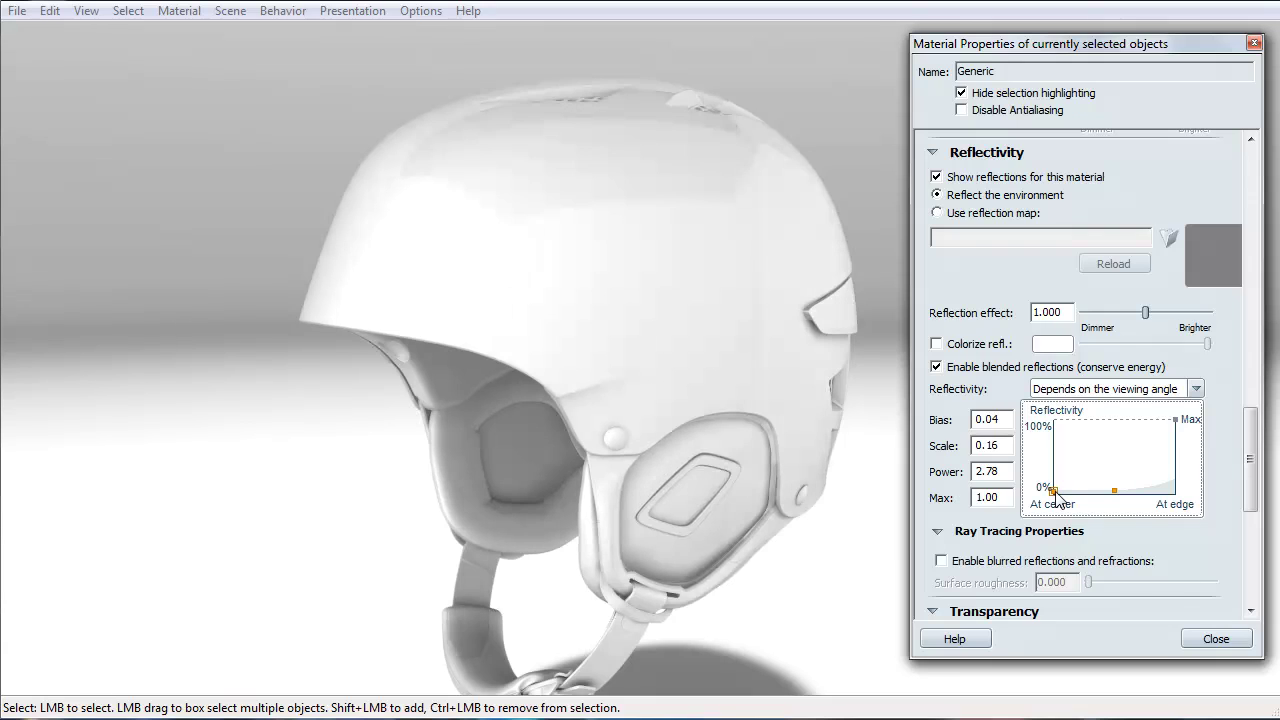
{"action": "left_click_drag", "start_coordinate": [826, 594], "coordinate": [859, 607]}
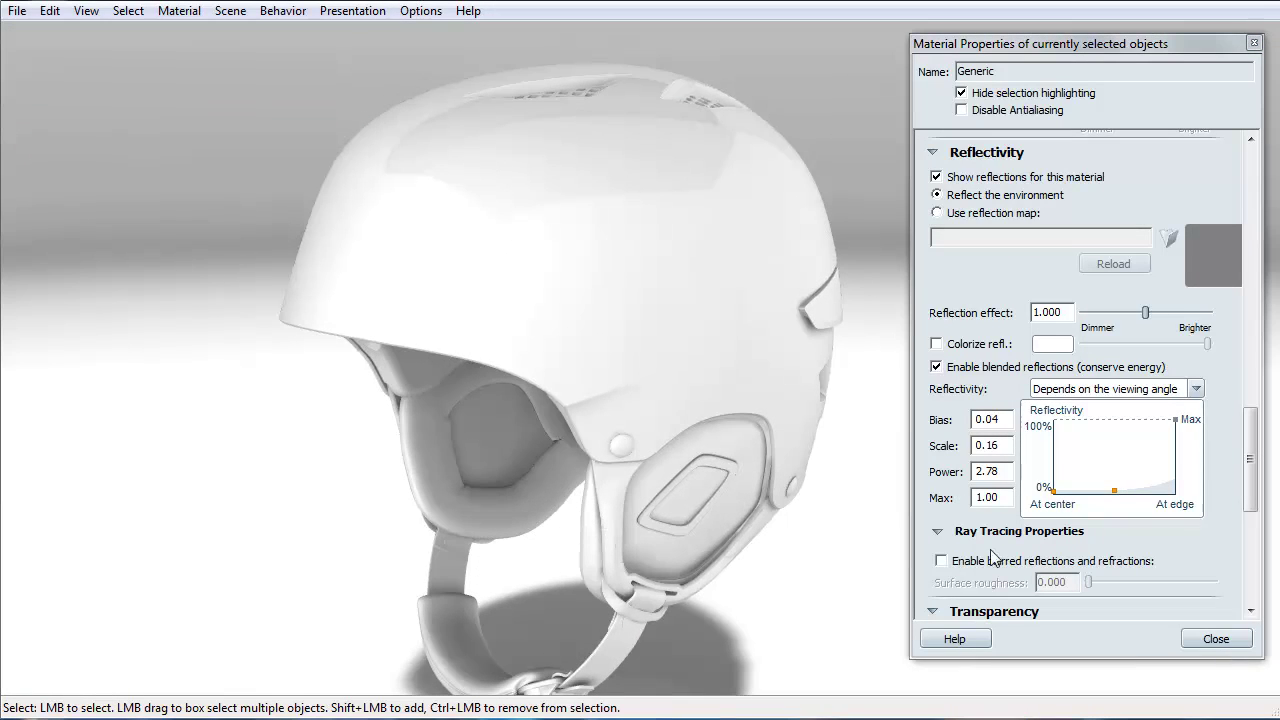
{"action": "left_click_drag", "start_coordinate": [1114, 491], "coordinate": [1144, 492]}
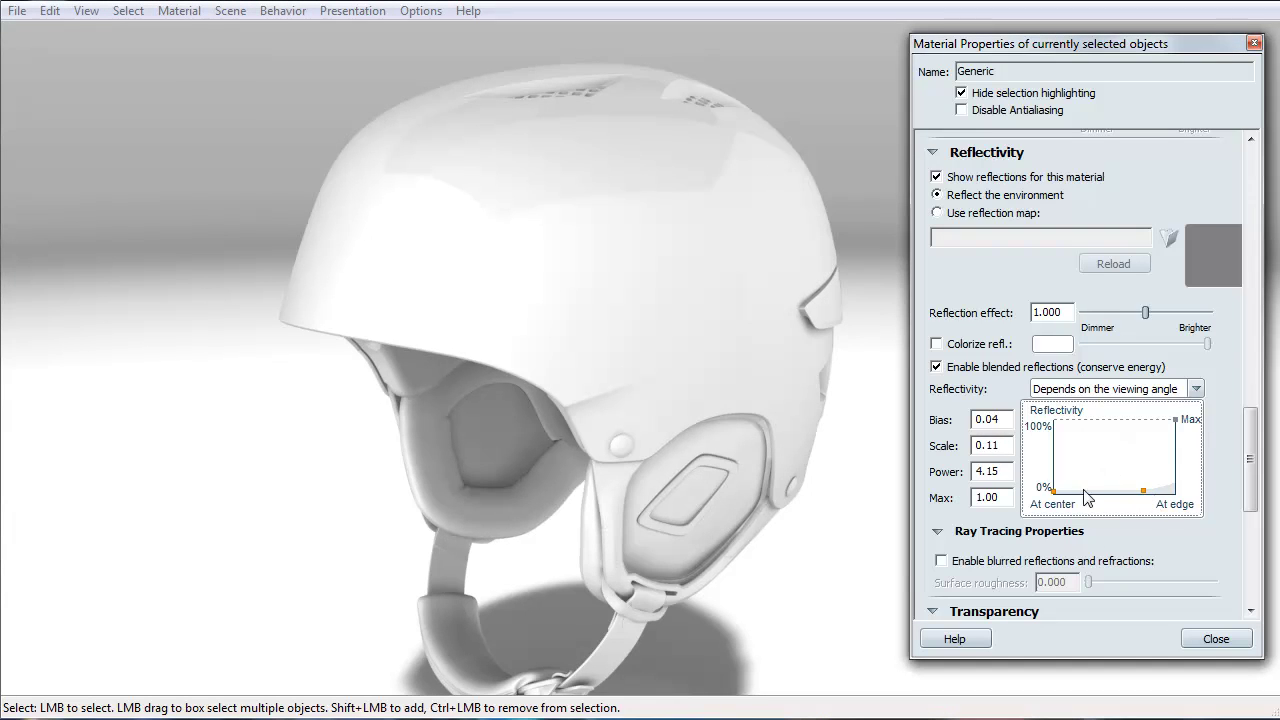
{"action": "left_click_drag", "start_coordinate": [660, 596], "coordinate": [430, 600], "text": "alt"}
{"action": "middle_click_drag", "start_coordinate": [430, 600], "coordinate": [603, 558], "text": "alt"}
{"action": "right_click_drag", "start_coordinate": [603, 558], "coordinate": [682, 609], "text": "alt"}
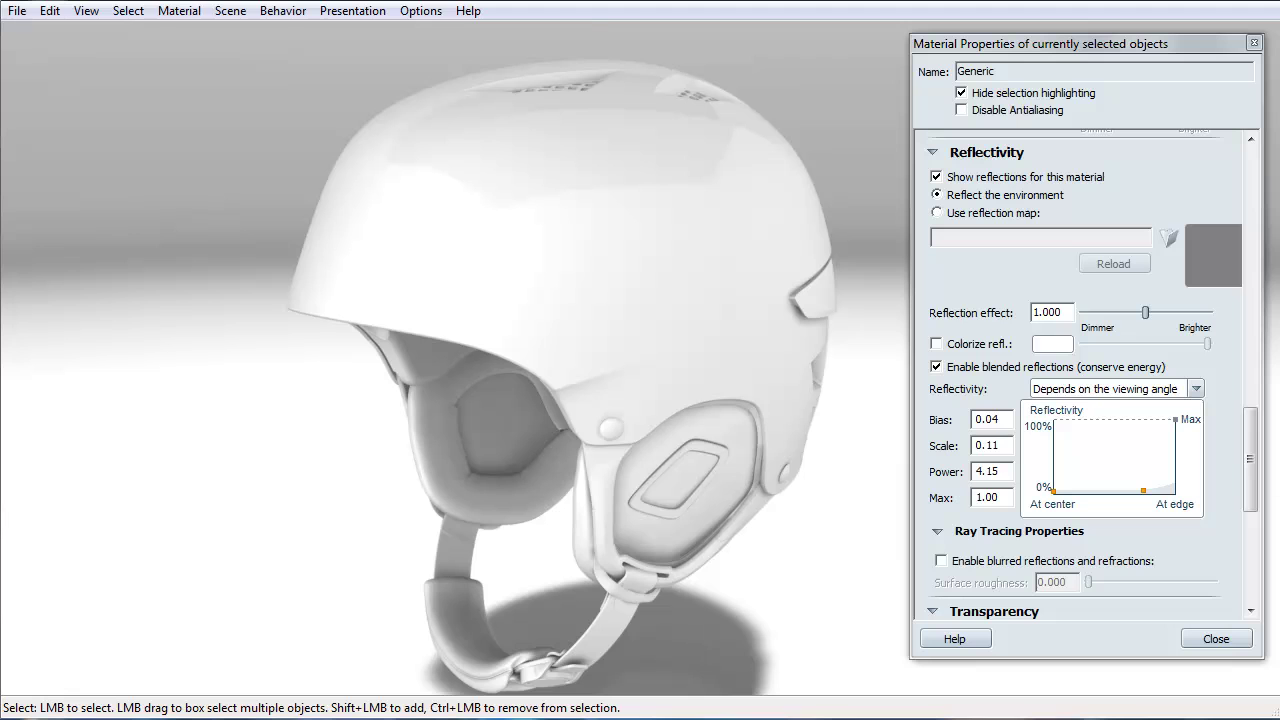
Scroll the panel back to Color, nudge the Ambient shadow slider, and inspect the helmet's shading
{"action": "left_click_drag", "start_coordinate": [1250, 470], "coordinate": [1242, 218]}
{"action": "middle_click_drag", "start_coordinate": [760, 417], "coordinate": [708, 411]}
{"action": "left_click_drag", "start_coordinate": [708, 411], "coordinate": [620, 530]}
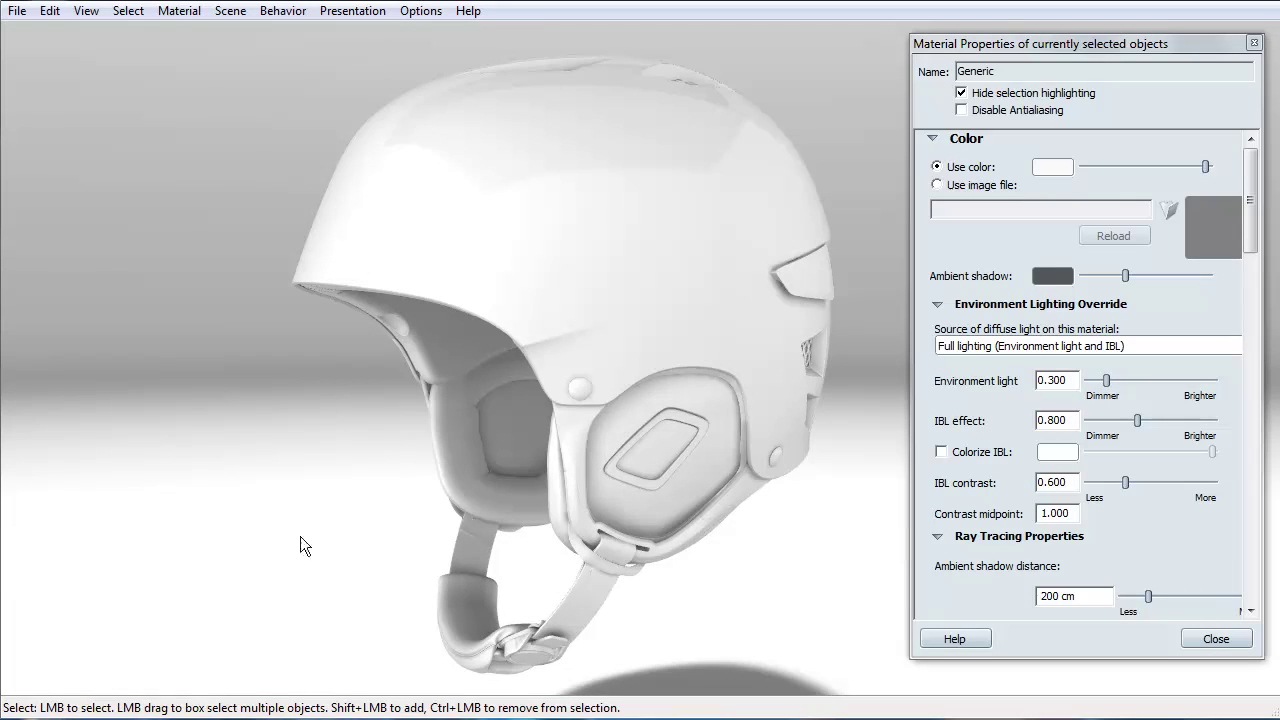
{"action": "left_click_drag", "start_coordinate": [297, 549], "coordinate": [724, 659]}
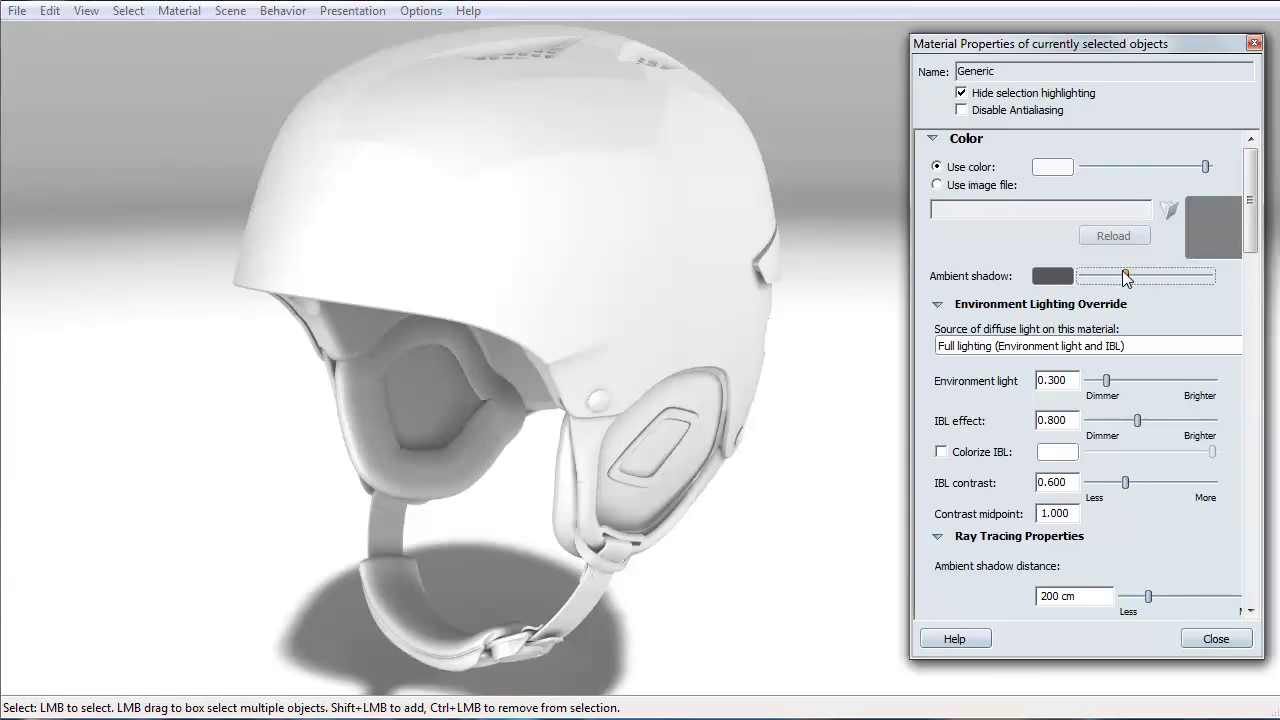
{"action": "mouse_move", "coordinate": [1125, 276]}
{"action": "left_mouse_down"}
{"action": "mouse_move", "coordinate": [1097, 278]}
{"action": "mouse_move", "coordinate": [1180, 277]}
{"action": "mouse_move", "coordinate": [1130, 279]}
{"action": "left_mouse_up"}
{"action": "left_click_drag", "start_coordinate": [814, 574], "coordinate": [694, 545]}
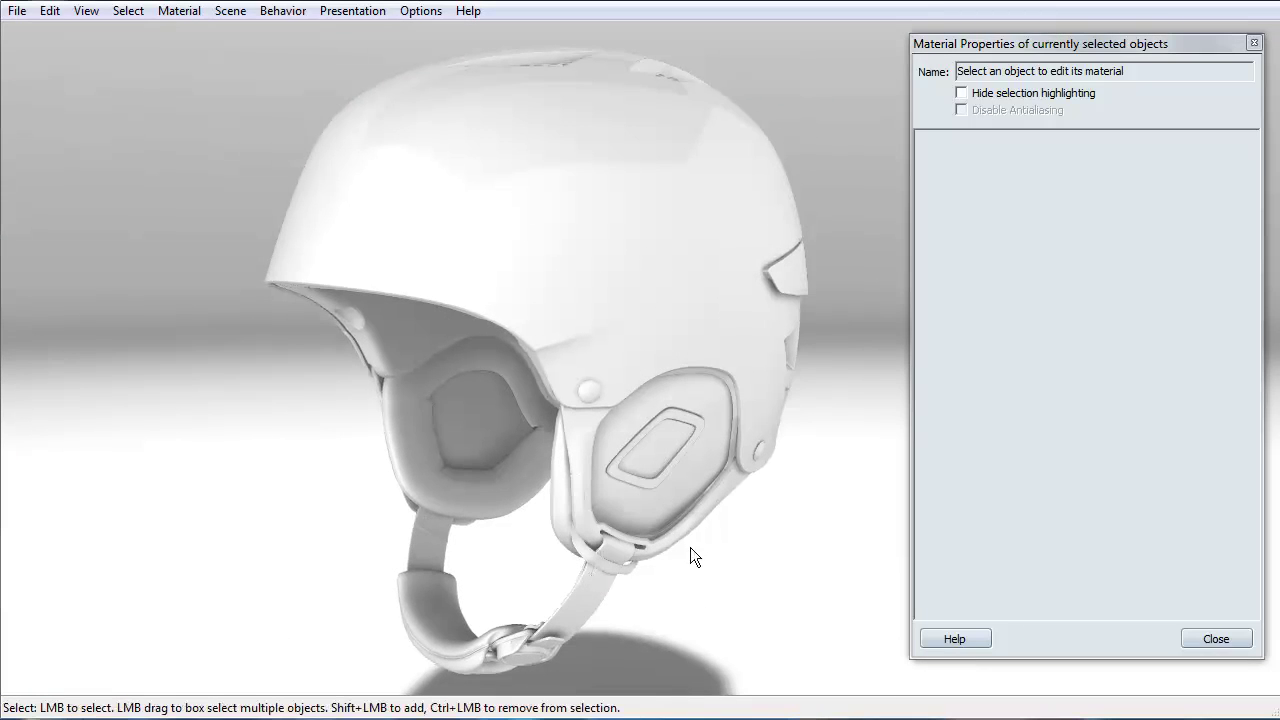
Switch the scene to the Atrium environment and view the helmet in it
{"action": "key", "text": "e"}
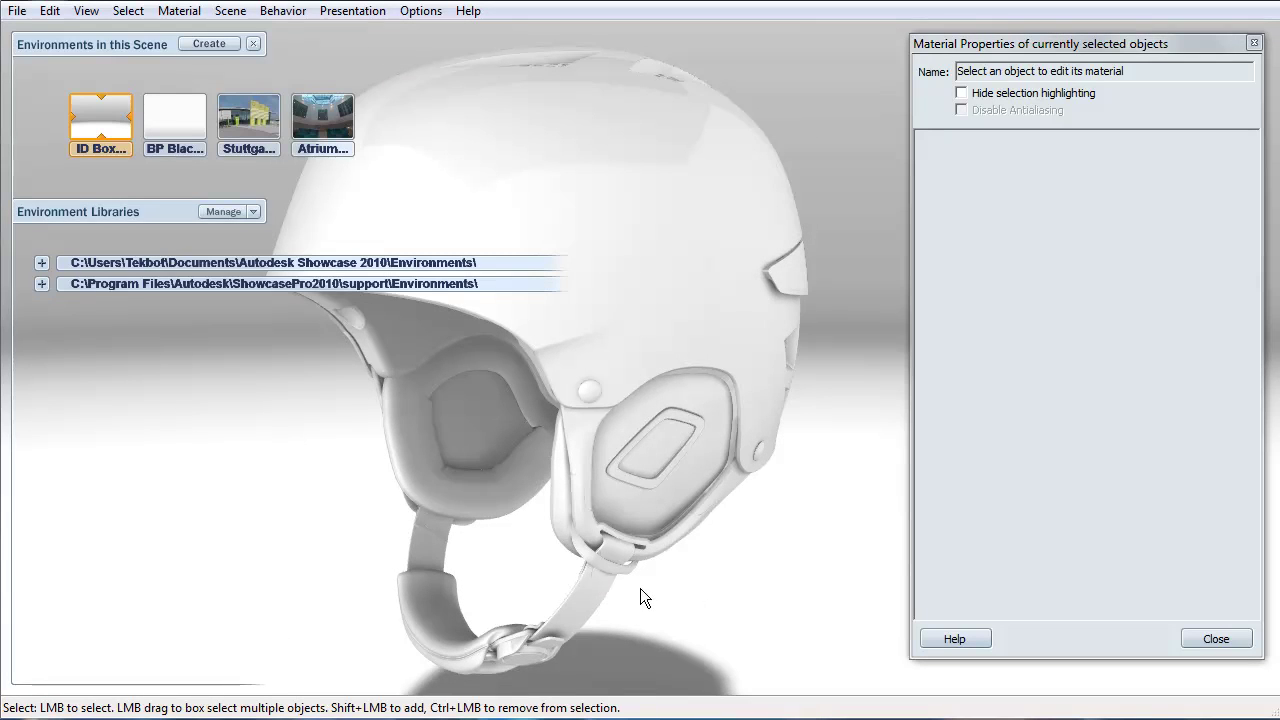
{"action": "left_click", "coordinate": [323, 120]}
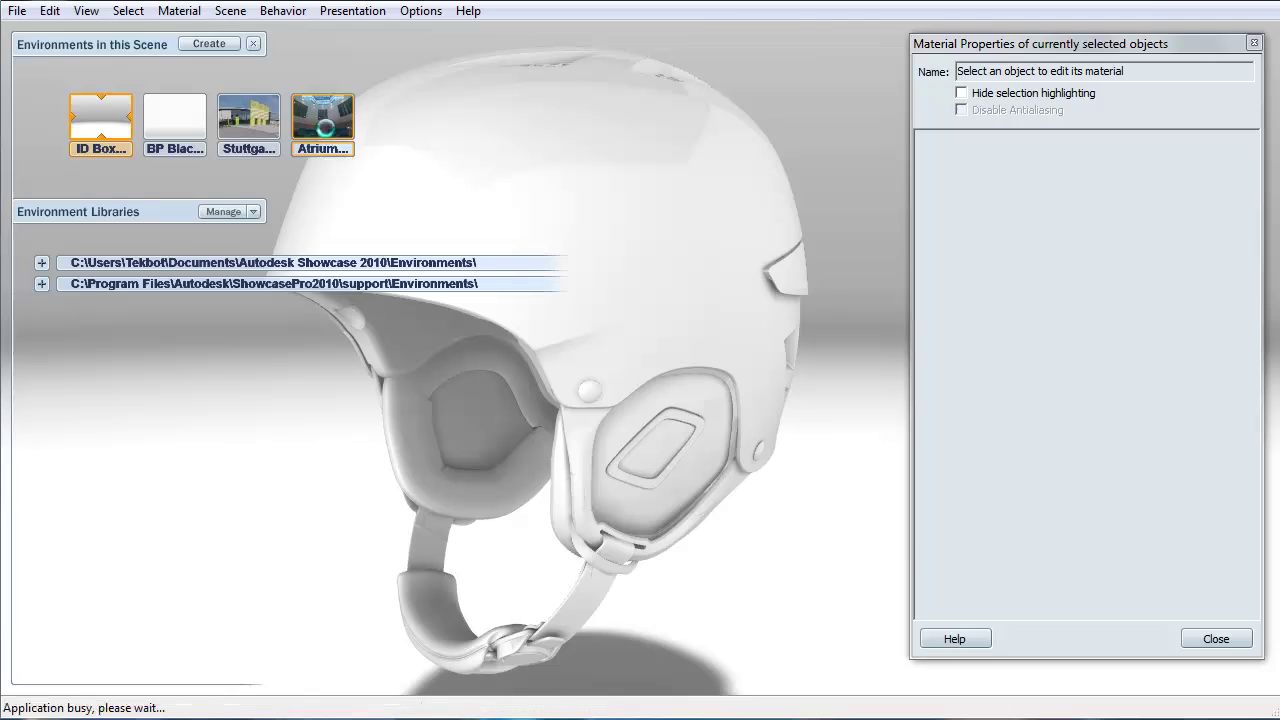
{"action": "left_click_drag", "start_coordinate": [733, 222], "coordinate": [526, 176]}
Reselect the helmet with selection highlighting hidden, inspect it, then return to the ID Box environment
{"action": "left_click_drag", "start_coordinate": [273, 49], "coordinate": [834, 675]}
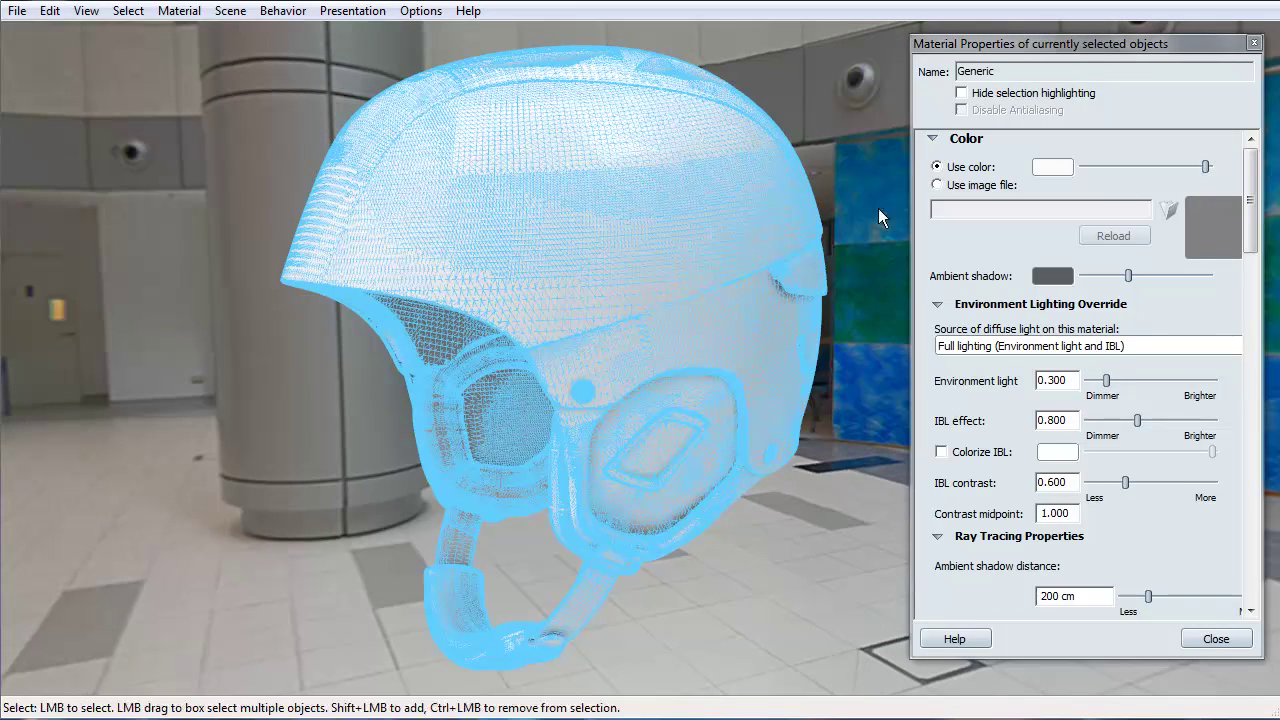
{"action": "left_click", "coordinate": [962, 93]}
{"action": "left_click", "coordinate": [1206, 167]}
{"action": "left_click_drag", "start_coordinate": [534, 246], "coordinate": [690, 470]}
{"action": "left_click_drag", "start_coordinate": [680, 543], "coordinate": [463, 263]}
{"action": "right_click_drag", "start_coordinate": [463, 263], "coordinate": [472, 420]}
{"action": "left_click_drag", "start_coordinate": [472, 420], "coordinate": [537, 420]}
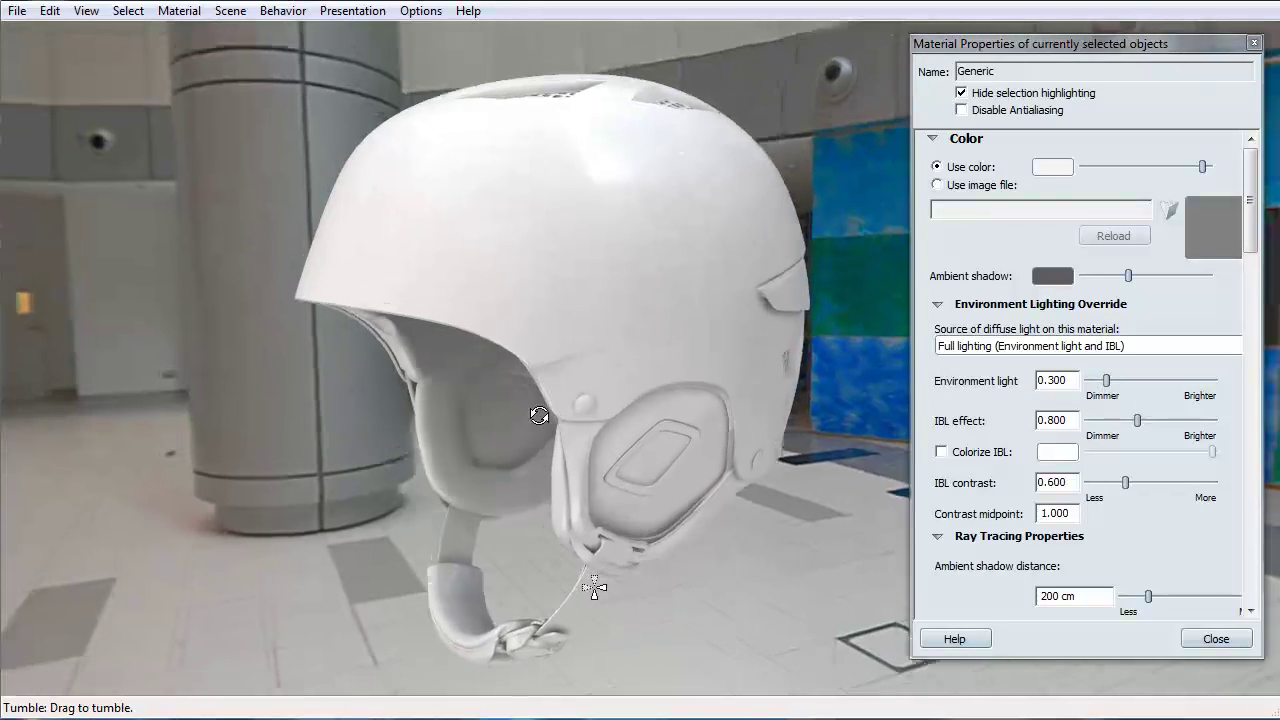
{"action": "key", "text": "e"}
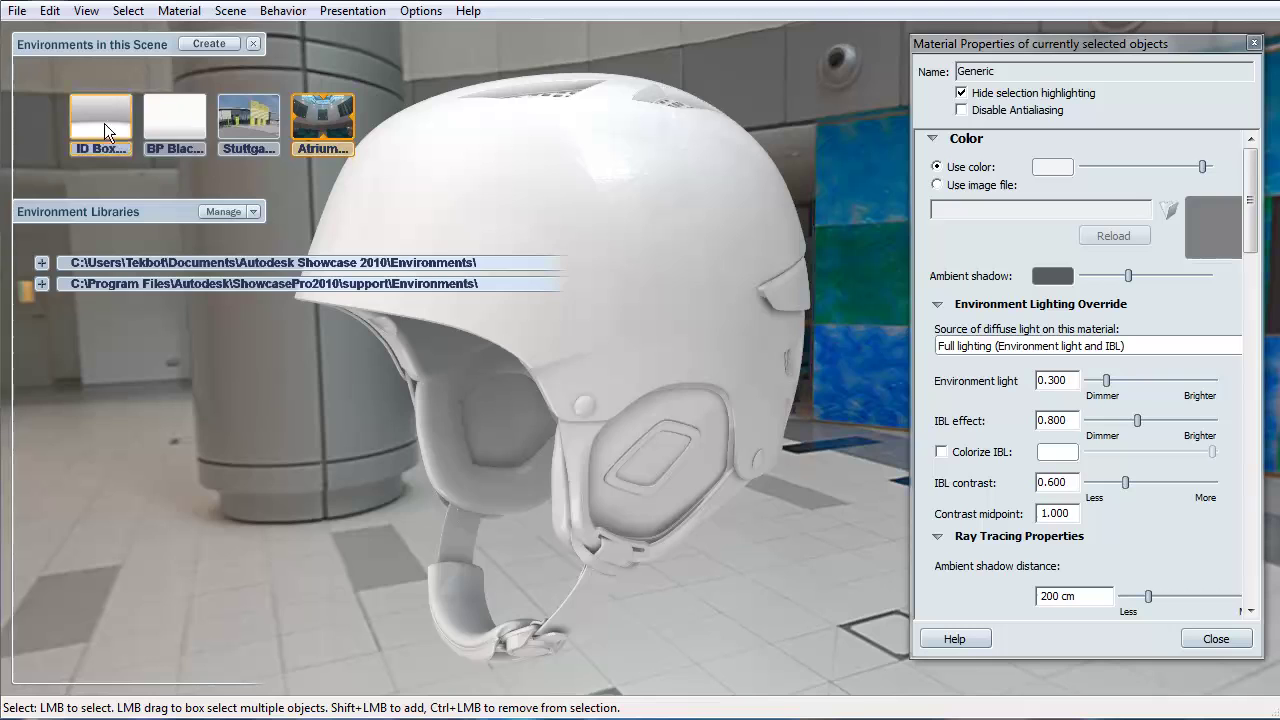
{"action": "left_click", "coordinate": [104, 123]}
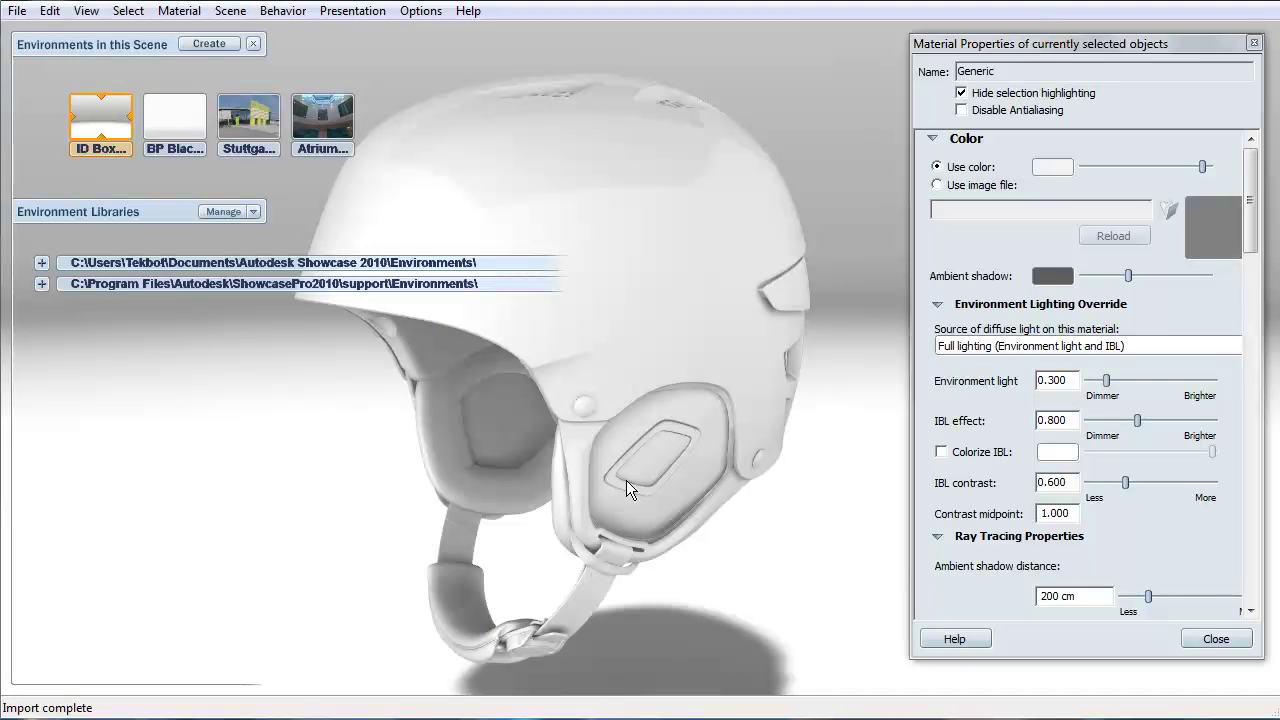
Close the Environments palette and review Highlight size 0.550 and Reflectivity bias 0.04 in the material panel
{"action": "key", "text": "e"}
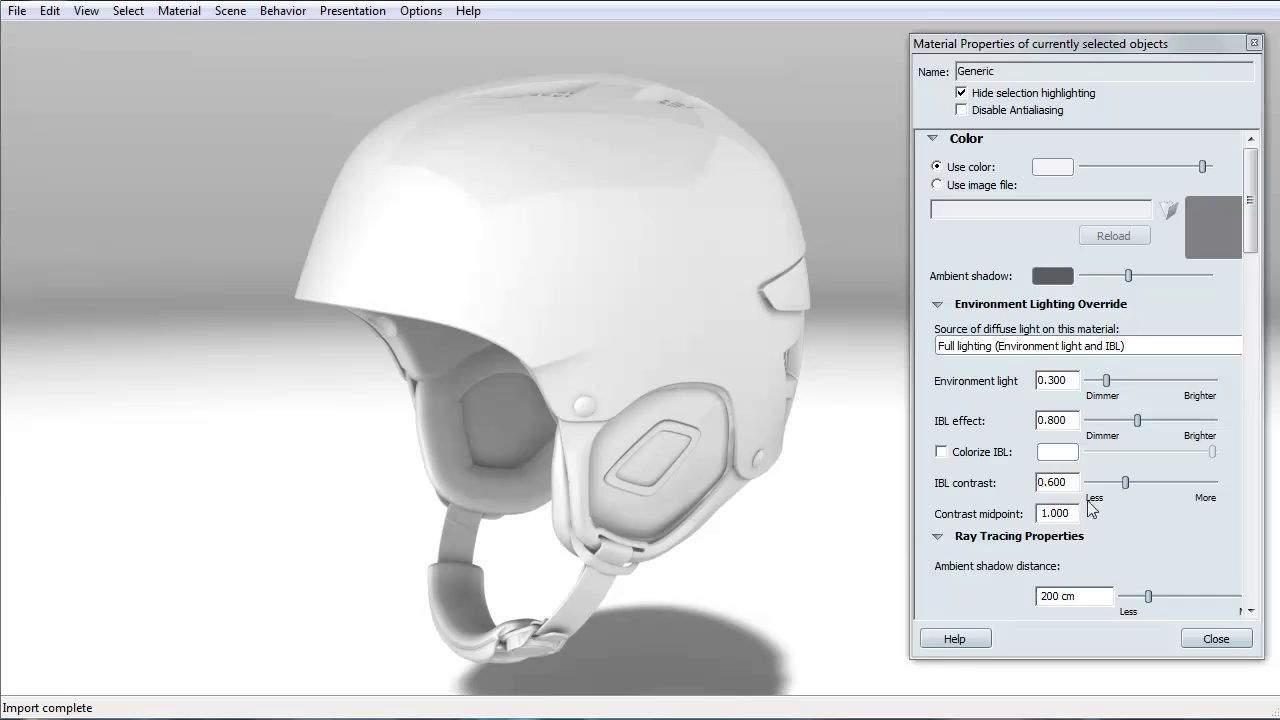
{"action": "scroll", "coordinate": [1000, 240], "scroll_direction": "down", "scroll_amount": 10}
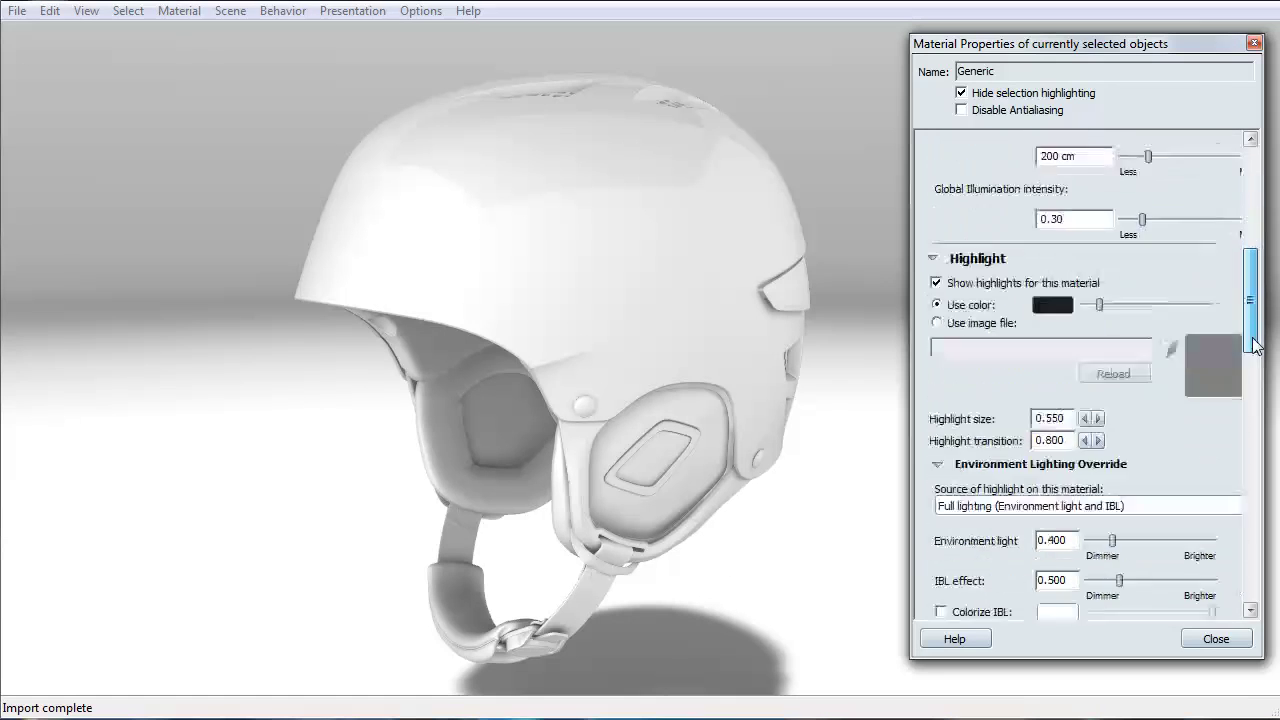
{"action": "scroll", "coordinate": [997, 232], "scroll_direction": "up", "scroll_amount": 2}
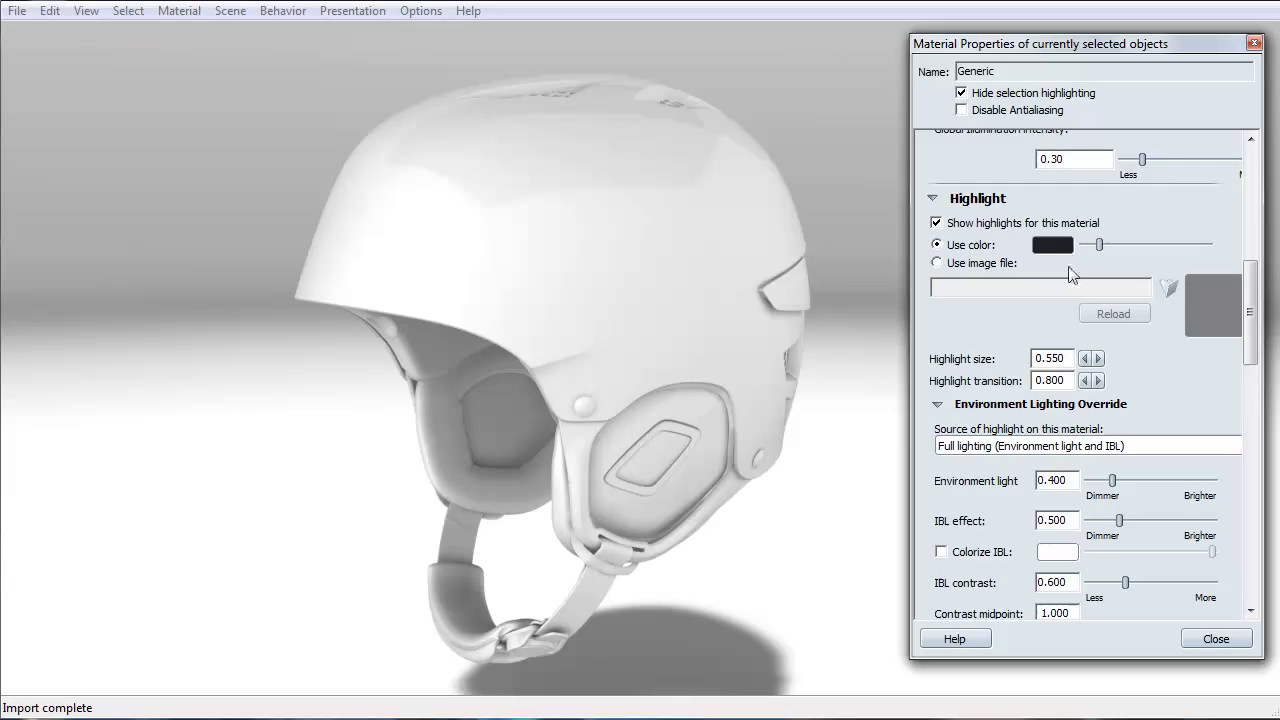
{"action": "scroll", "coordinate": [1254, 288], "scroll_direction": "down", "scroll_amount": 1}
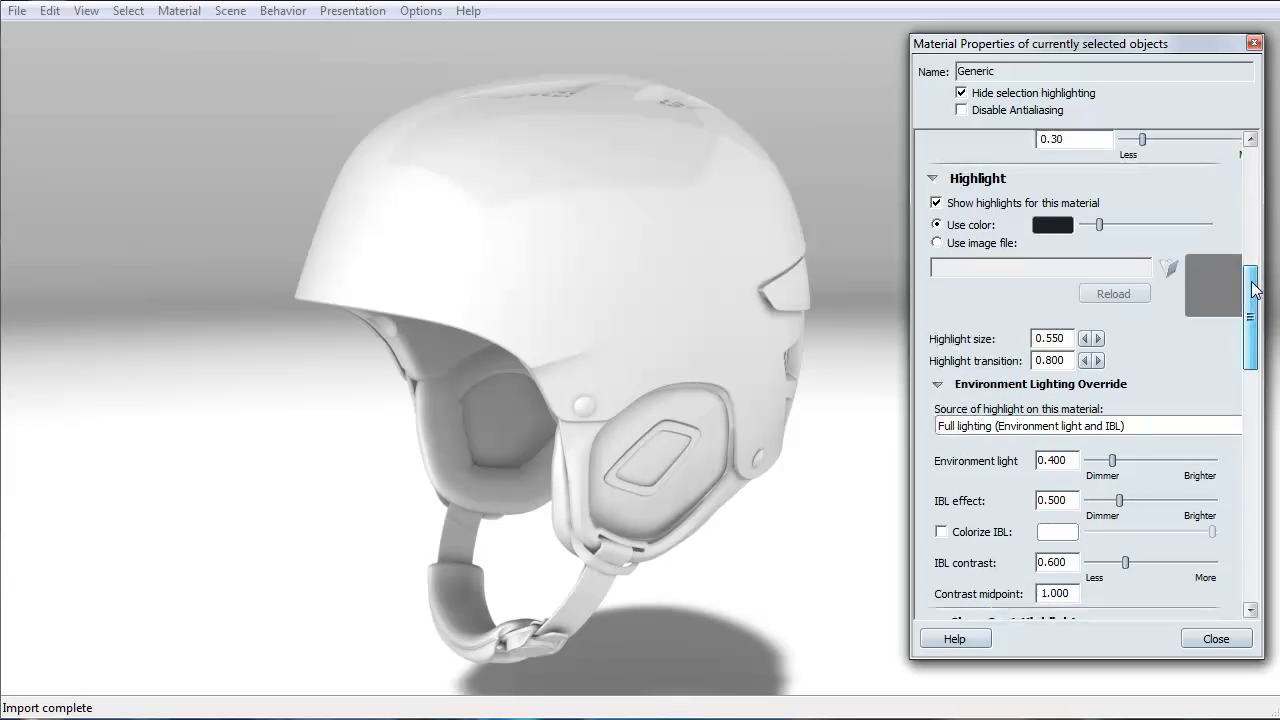
{"action": "left_click_drag", "start_coordinate": [1256, 288], "coordinate": [1257, 423]}
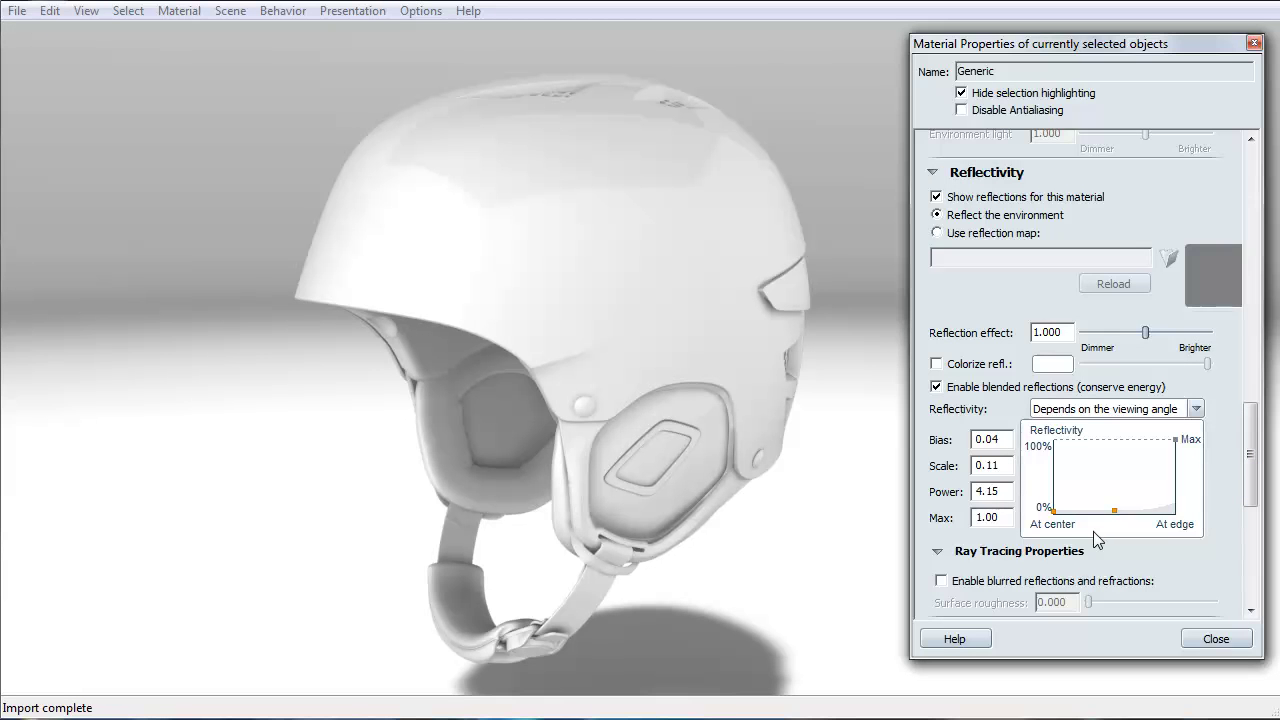
{"action": "left_click_drag", "start_coordinate": [354, 531], "coordinate": [858, 626]}
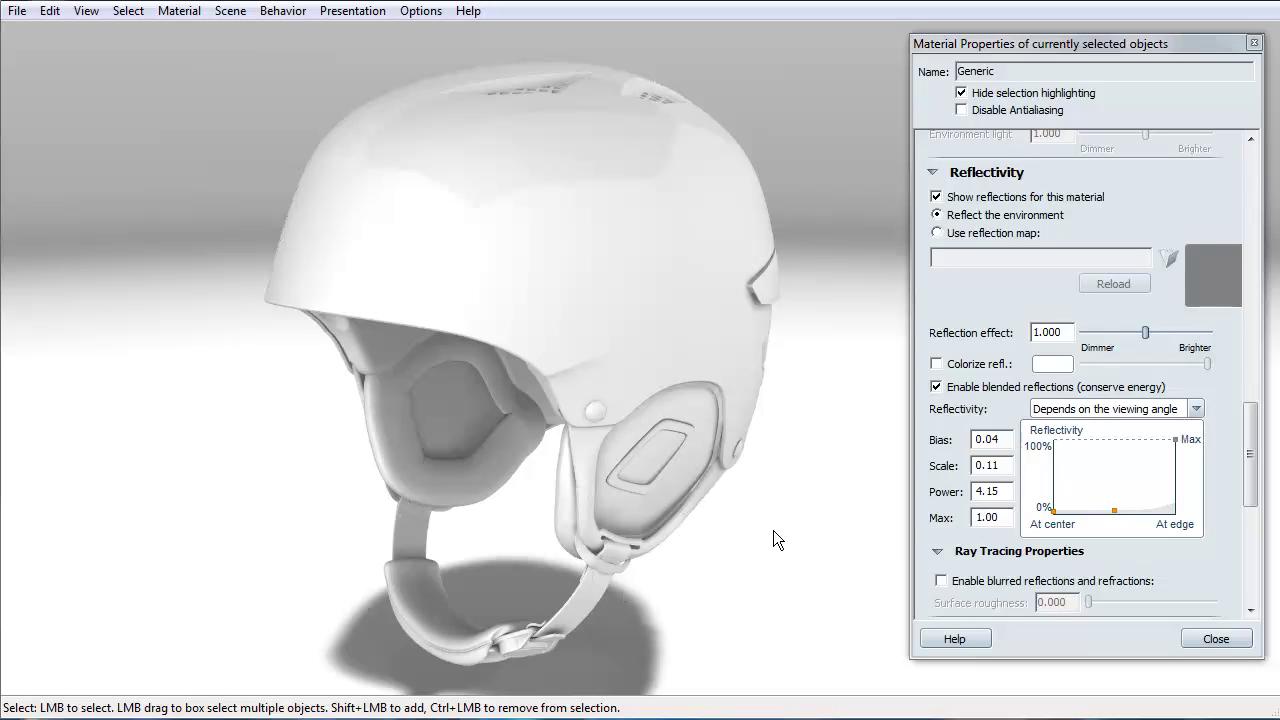